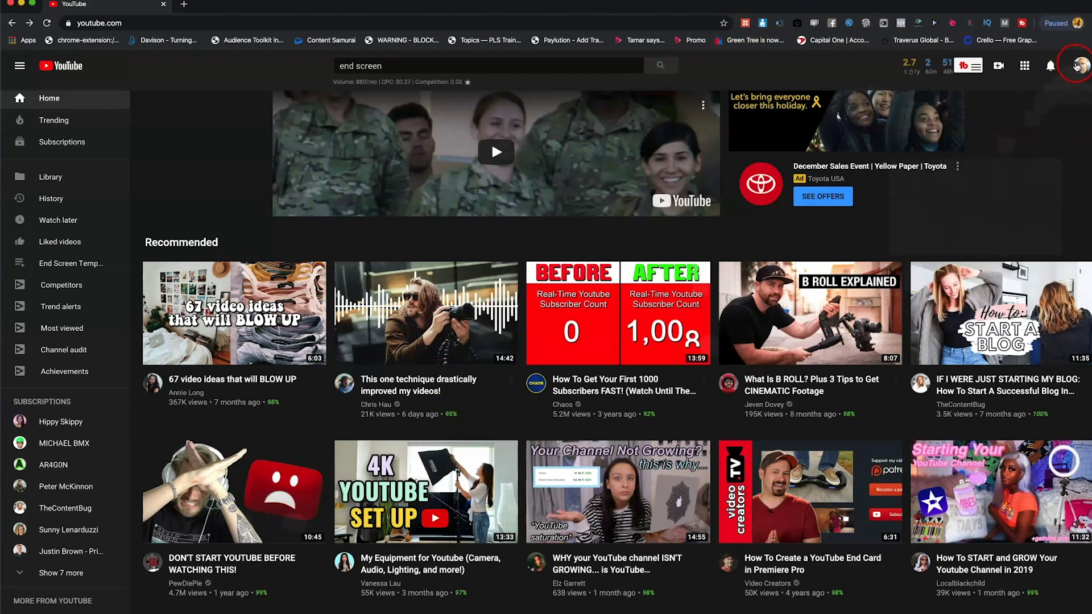
- Go to YouTube Studio through the account avatar menu
{"action": "left_click", "coordinate": [1075, 67]}
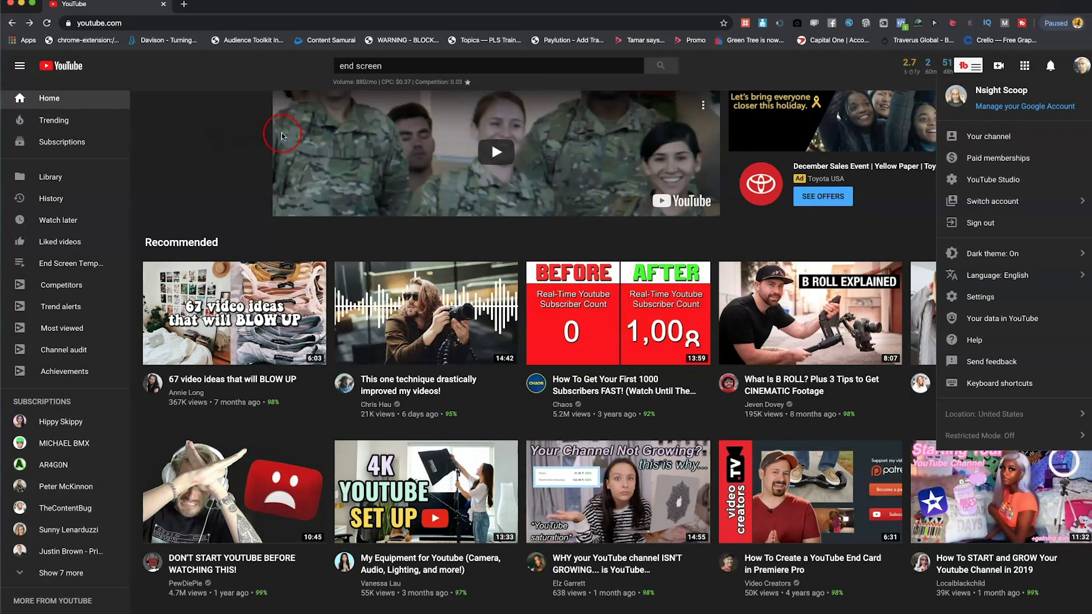
{"action": "left_click", "coordinate": [992, 180]}
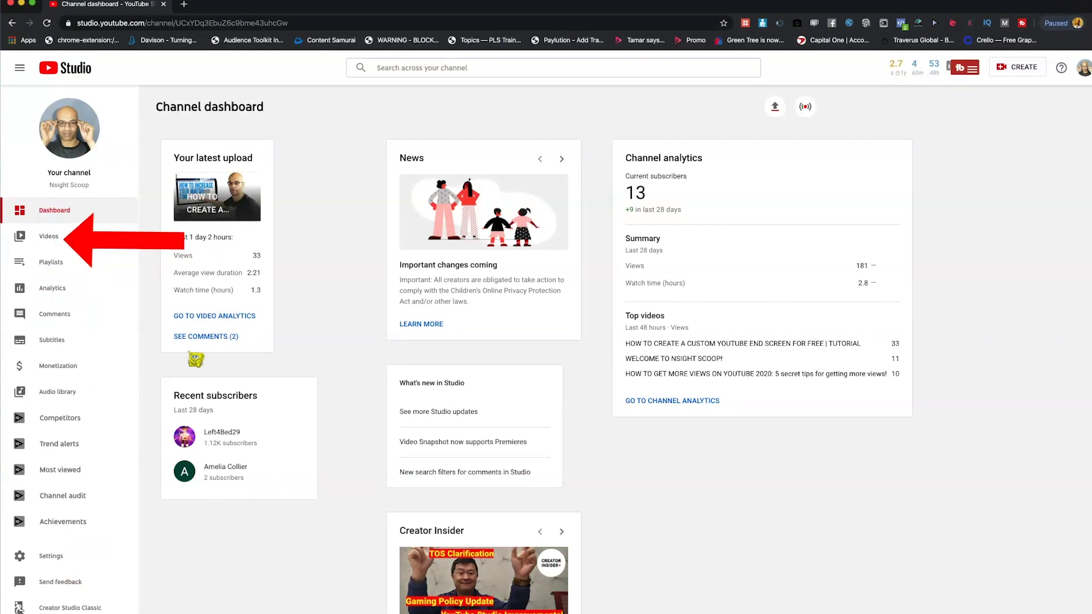
- Open the Videos page listing the channel's three uploads
{"action": "left_click", "coordinate": [51, 236]}
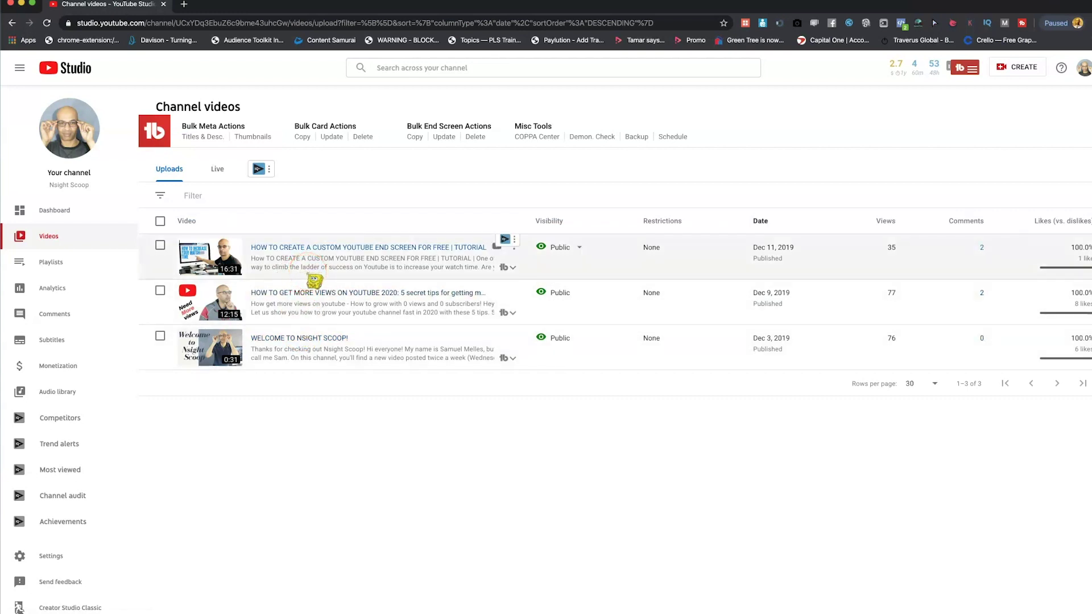
{"action": "left_click", "coordinate": [313, 262]}
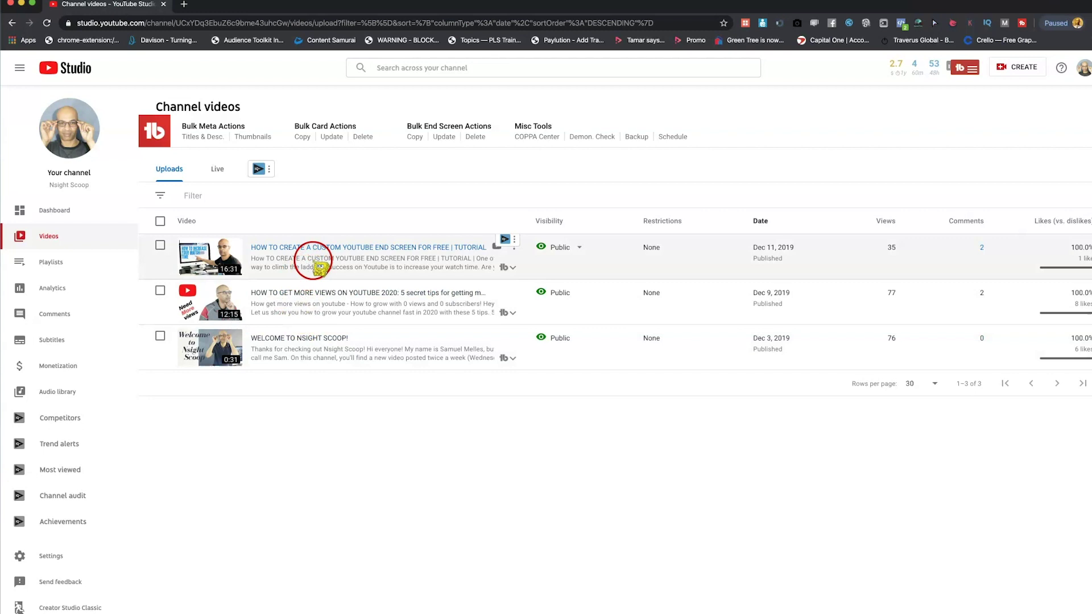
- Open the end screen tutorial video's details and review its description, thumbnails and visibility
{"action": "left_click", "coordinate": [350, 248]}
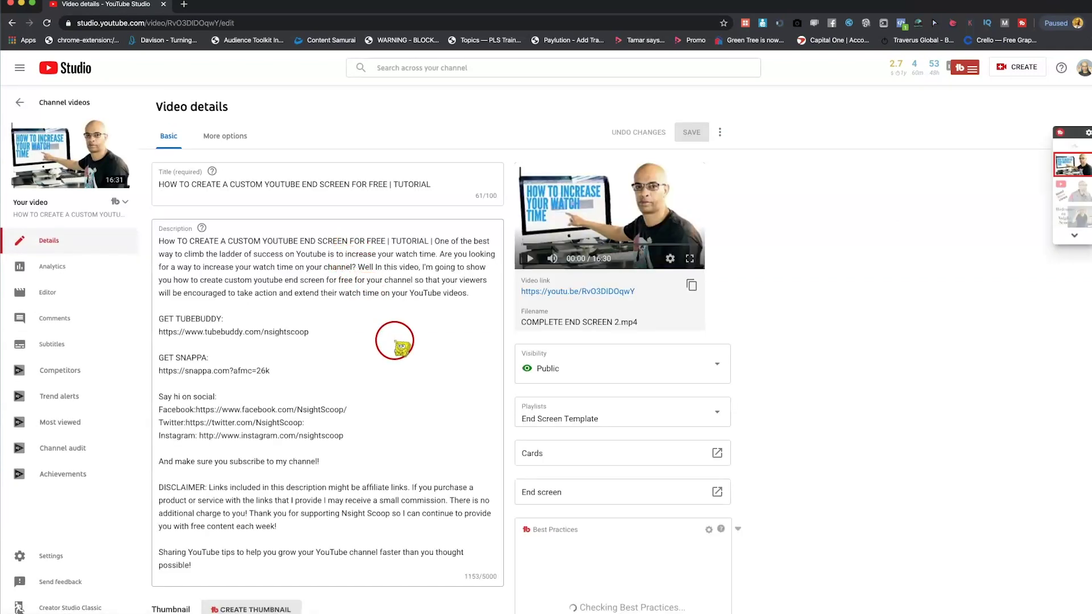
{"action": "scroll", "coordinate": [442, 393], "scroll_direction": "down", "scroll_amount": 2}
{"action": "scroll", "coordinate": [435, 392], "scroll_direction": "down", "scroll_amount": 3}
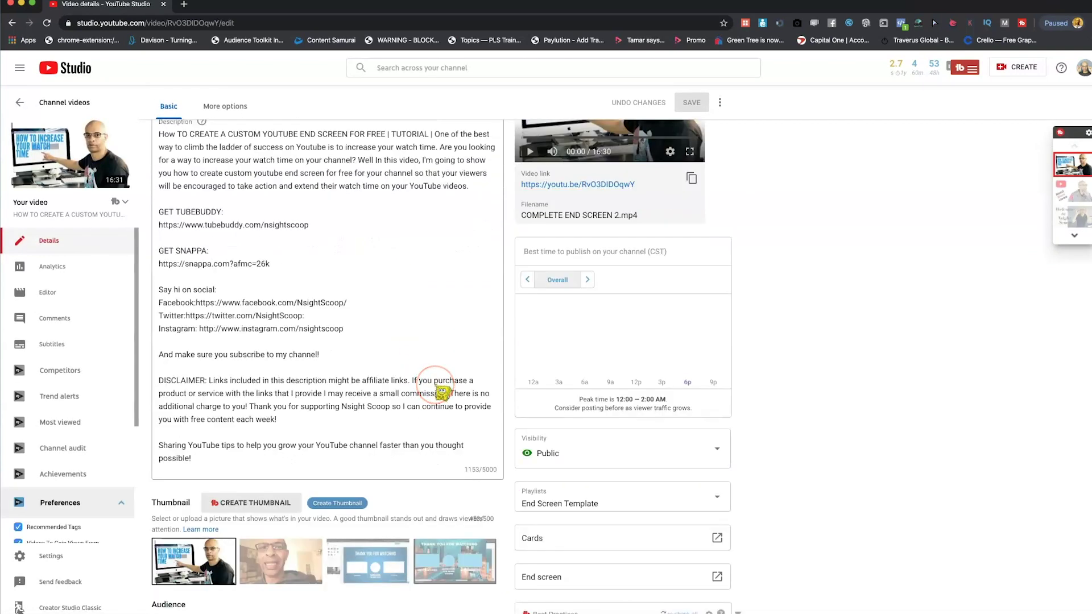
{"action": "scroll", "coordinate": [433, 375], "scroll_direction": "down", "scroll_amount": 2}
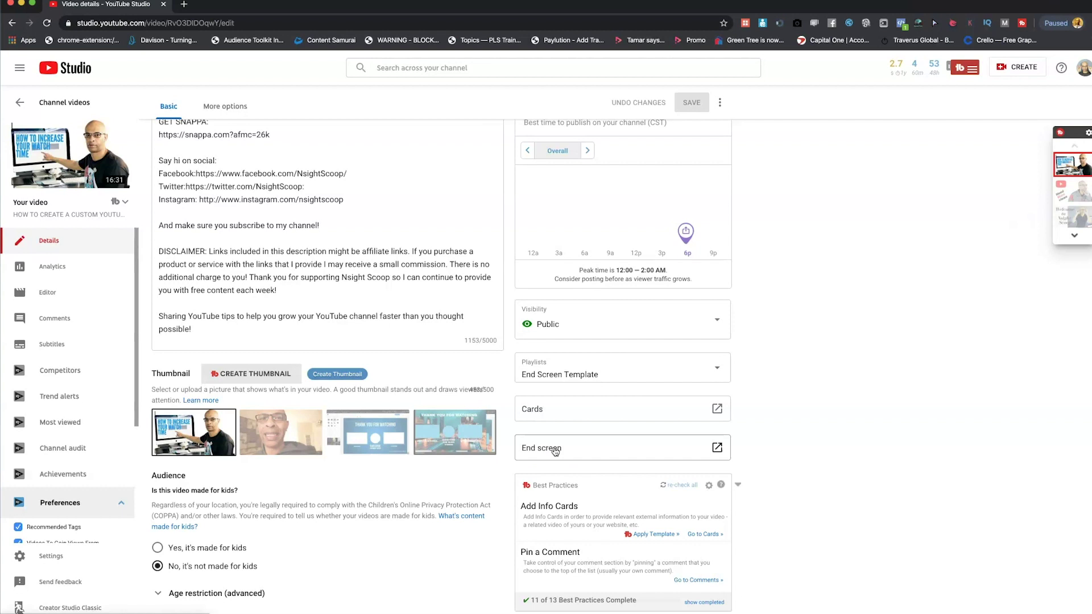
{"action": "left_click", "coordinate": [109, 372]}
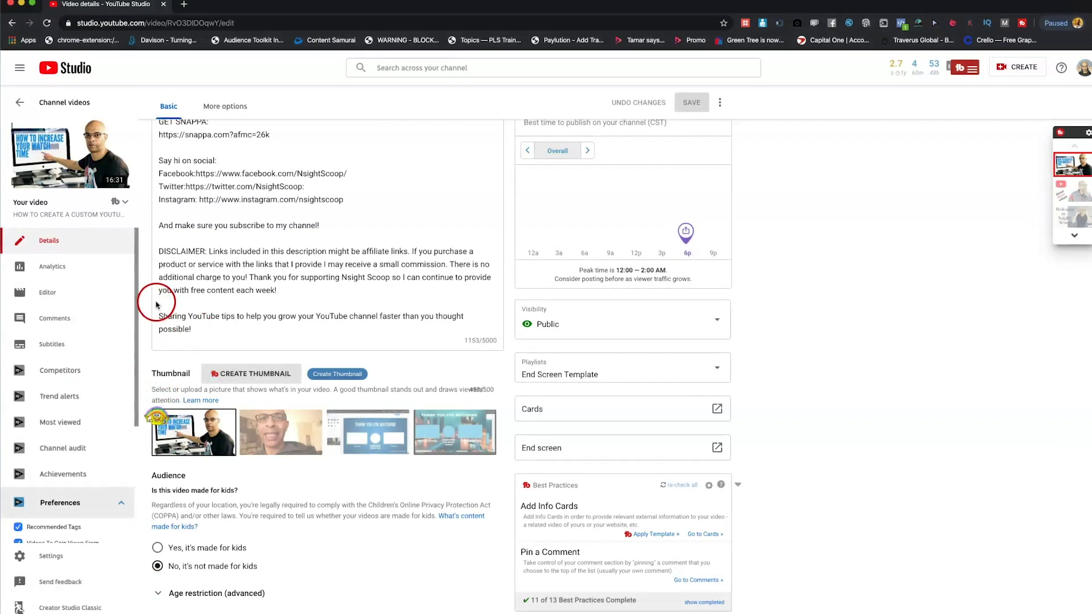
{"action": "left_click", "coordinate": [63, 295]}
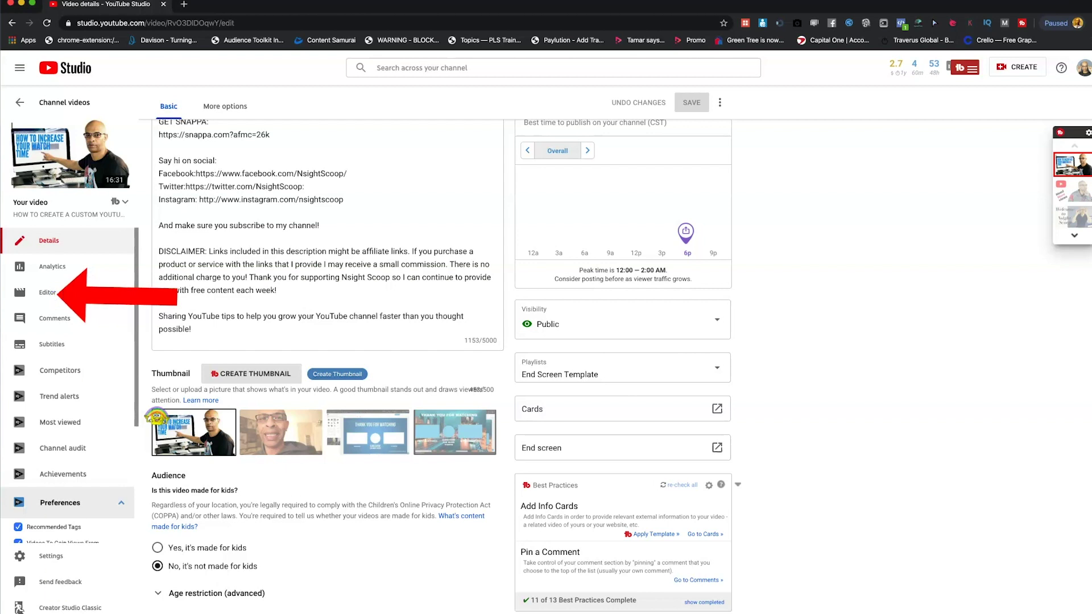
- Open the video in the Editor and bring up the end screen track's options menu
{"action": "left_click", "coordinate": [57, 293]}
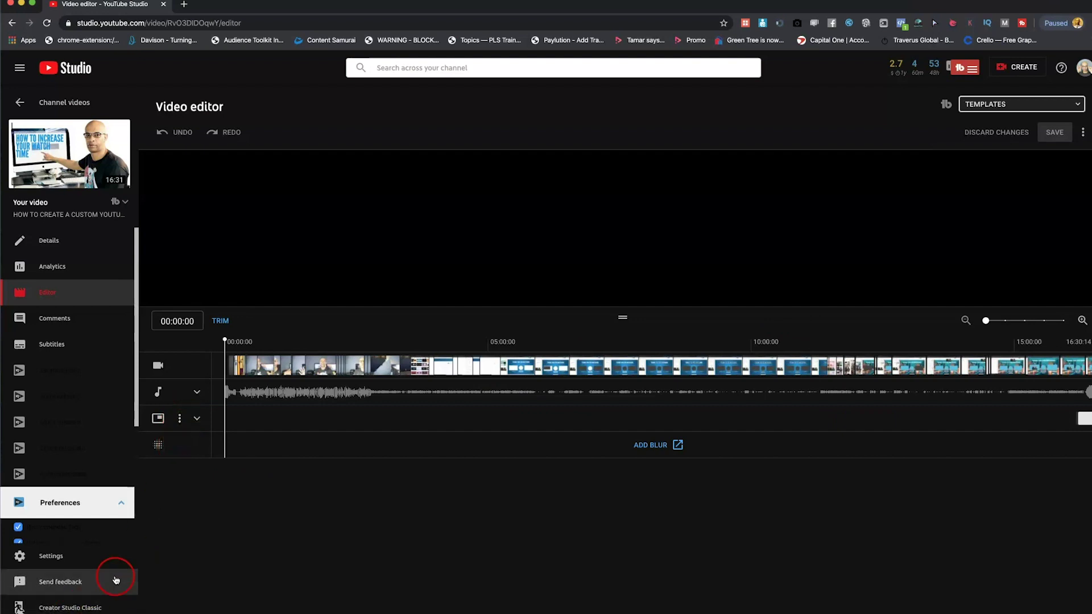
{"action": "left_click", "coordinate": [180, 420]}
{"action": "left_click", "coordinate": [143, 594]}
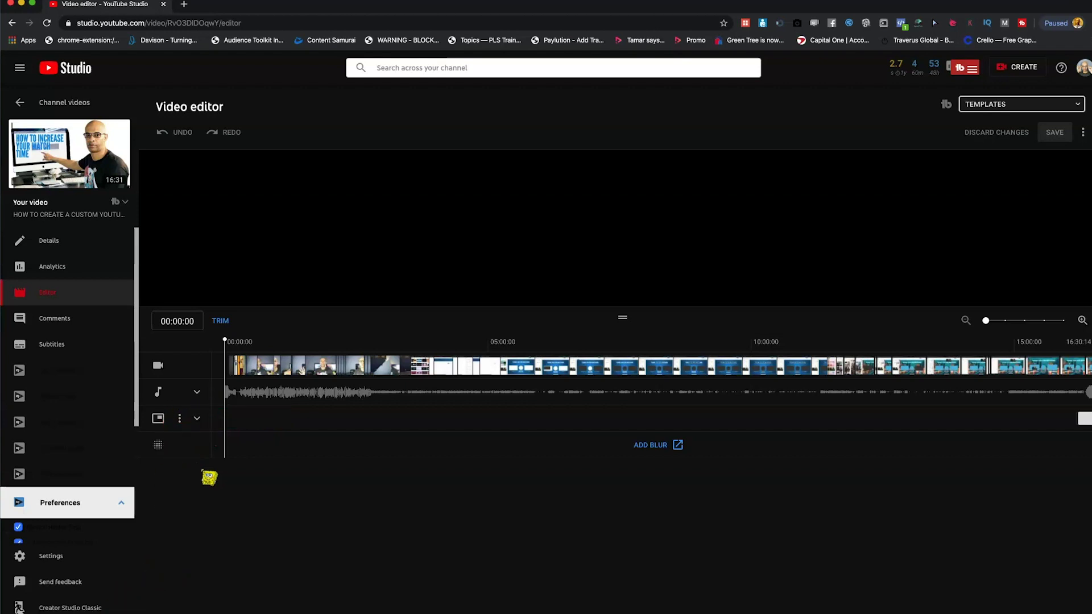
{"action": "left_click", "coordinate": [198, 416]}
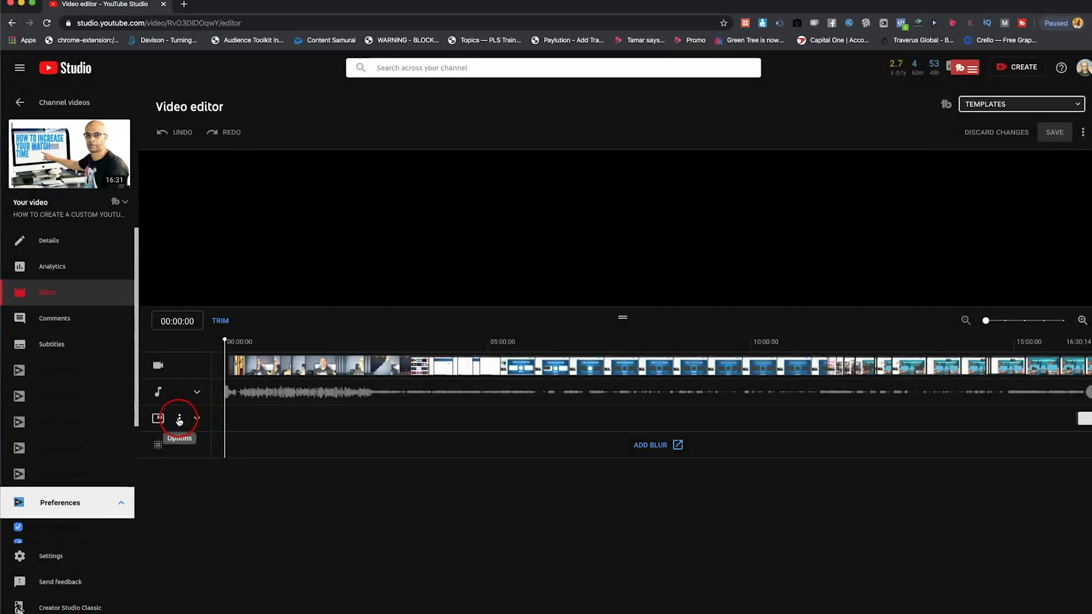
{"action": "left_click", "coordinate": [179, 419]}
{"action": "left_click", "coordinate": [200, 426]}
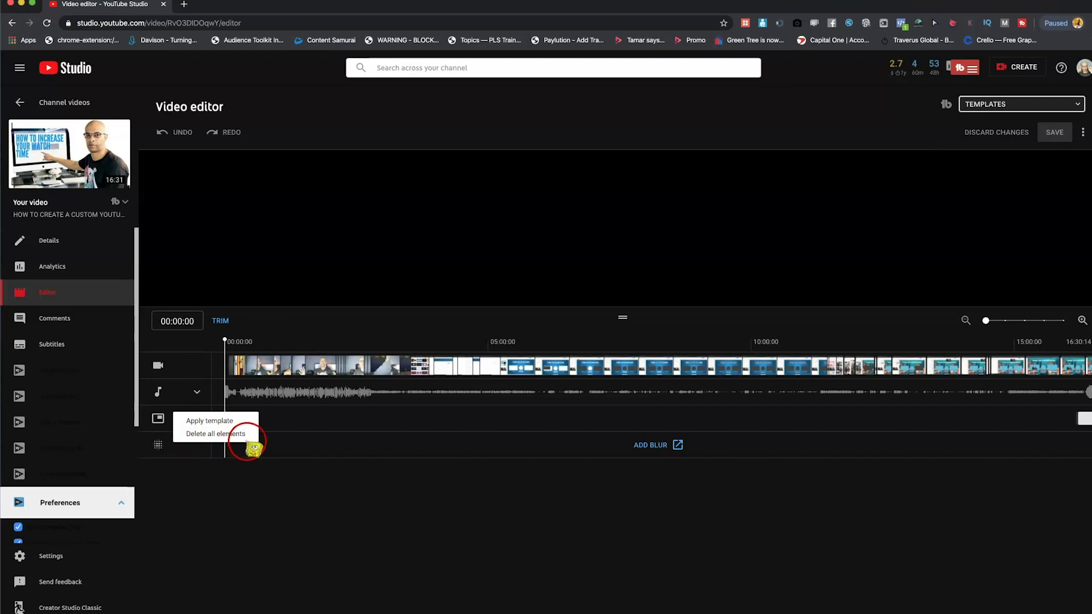
- Delete all existing end screen elements and start adding a new end screen
{"action": "left_click", "coordinate": [214, 435]}
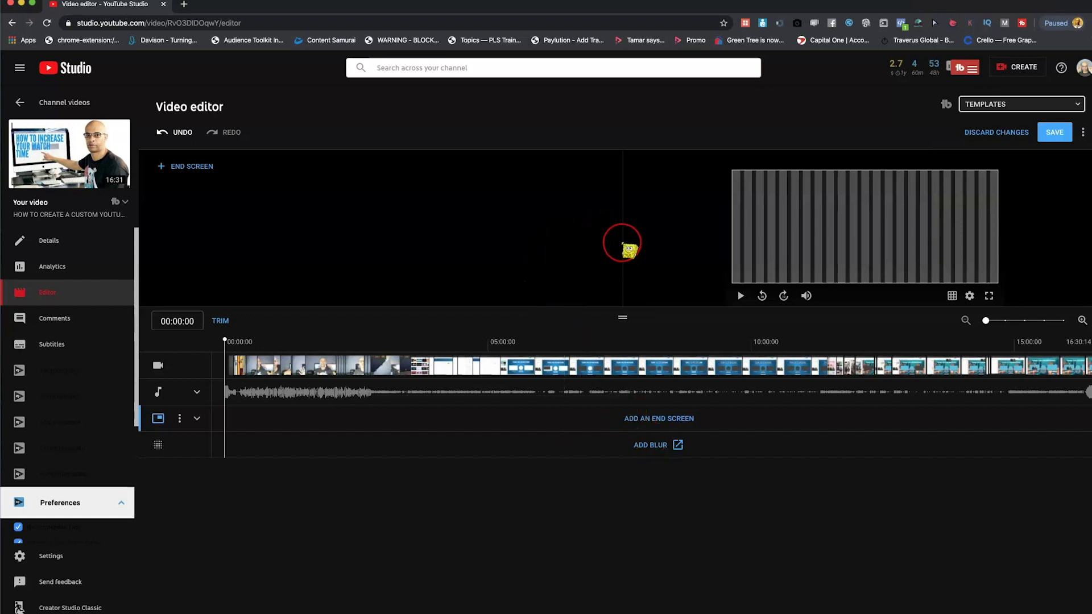
{"action": "left_click", "coordinate": [650, 421]}
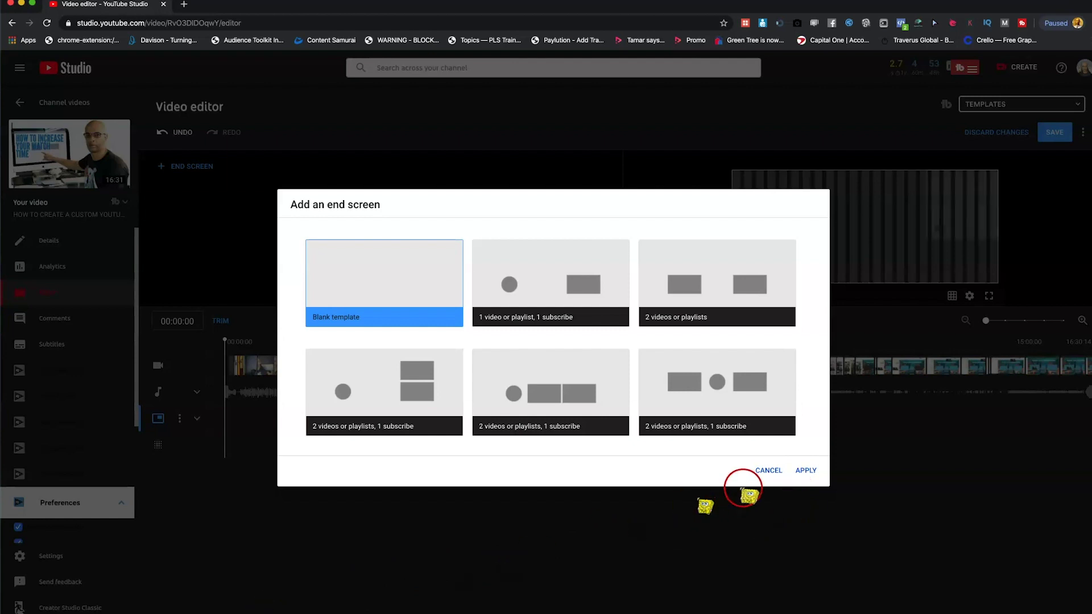
- Apply the Blank template and drag the end screen start to 16:22:18
{"action": "left_click", "coordinate": [804, 470]}
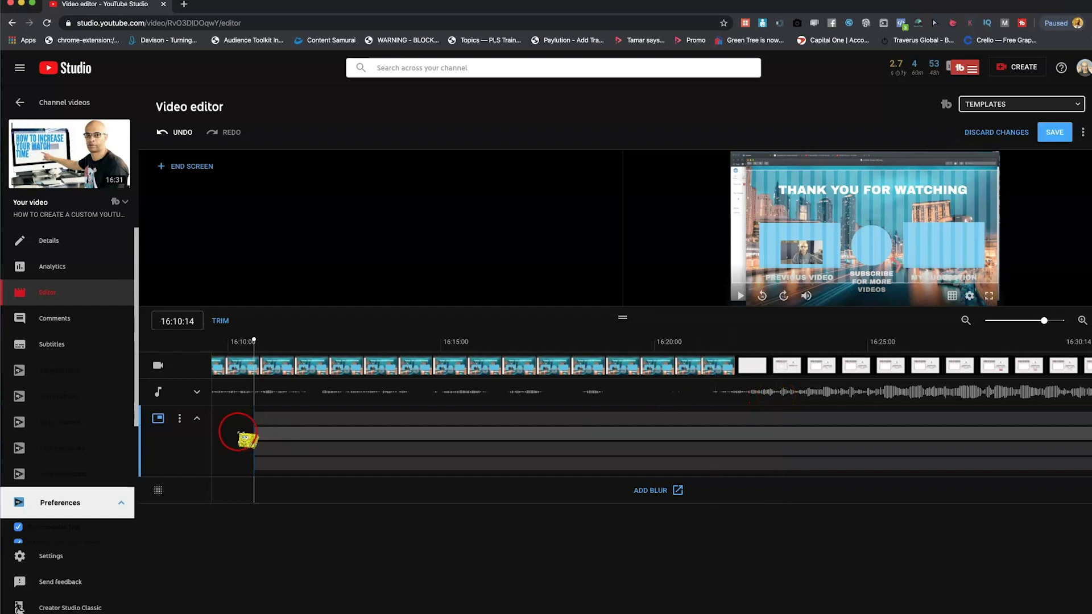
{"action": "left_click_drag", "start_coordinate": [255, 446], "coordinate": [773, 446]}
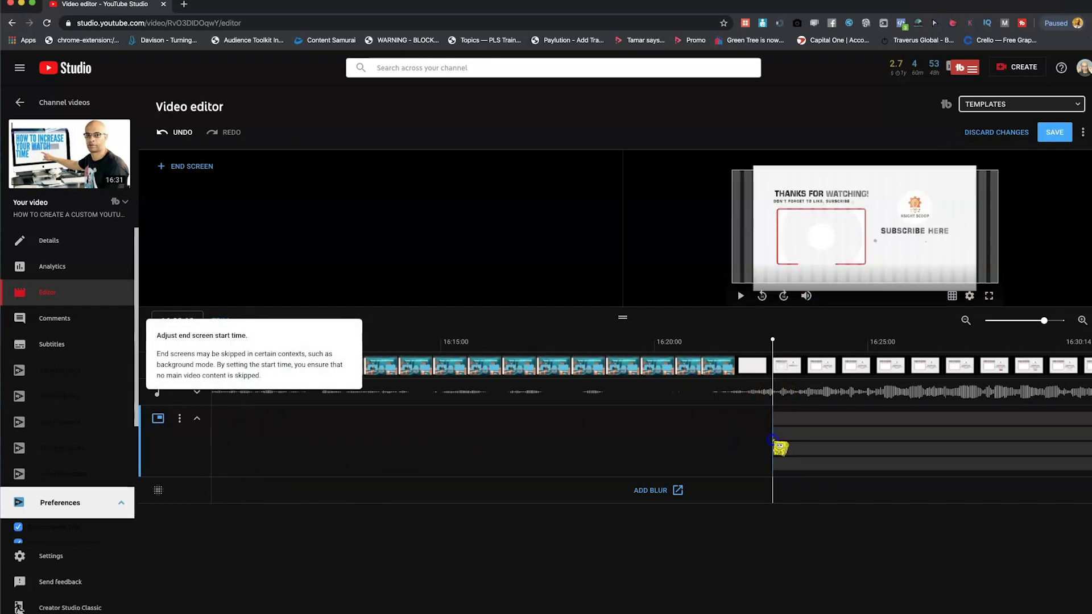
{"action": "left_click", "coordinate": [1083, 132]}
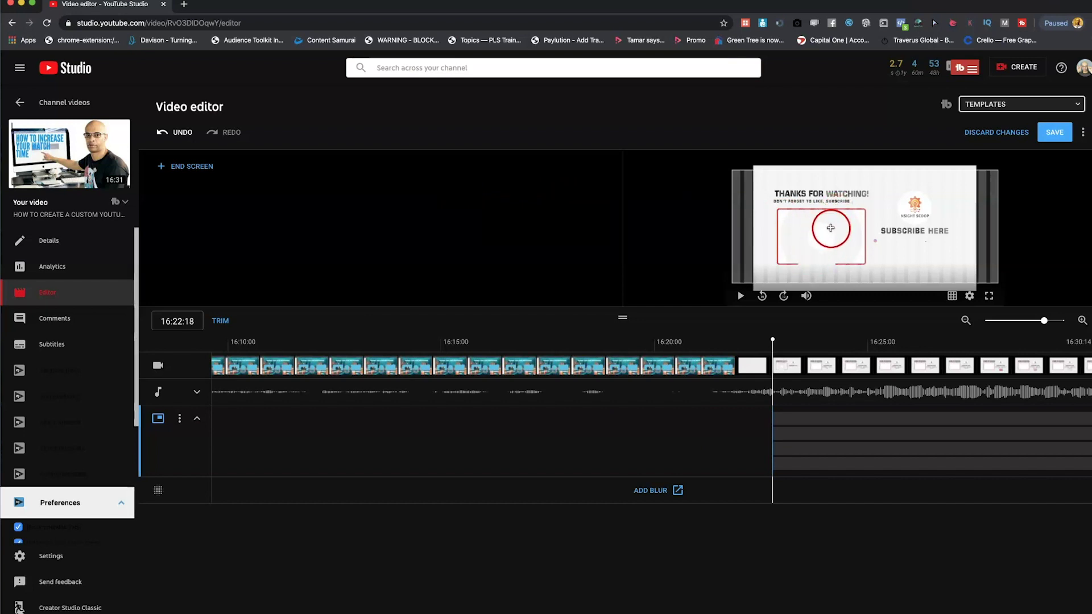
- Add a video element to the end screen and fit it over the red frame
{"action": "left_click", "coordinate": [814, 420]}
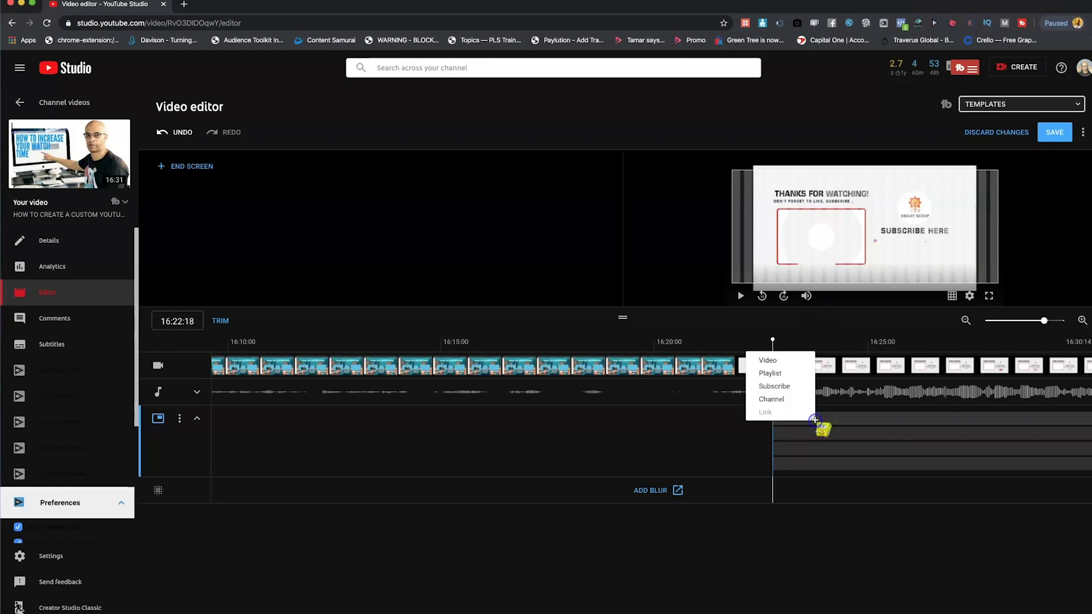
{"action": "left_click", "coordinate": [767, 361]}
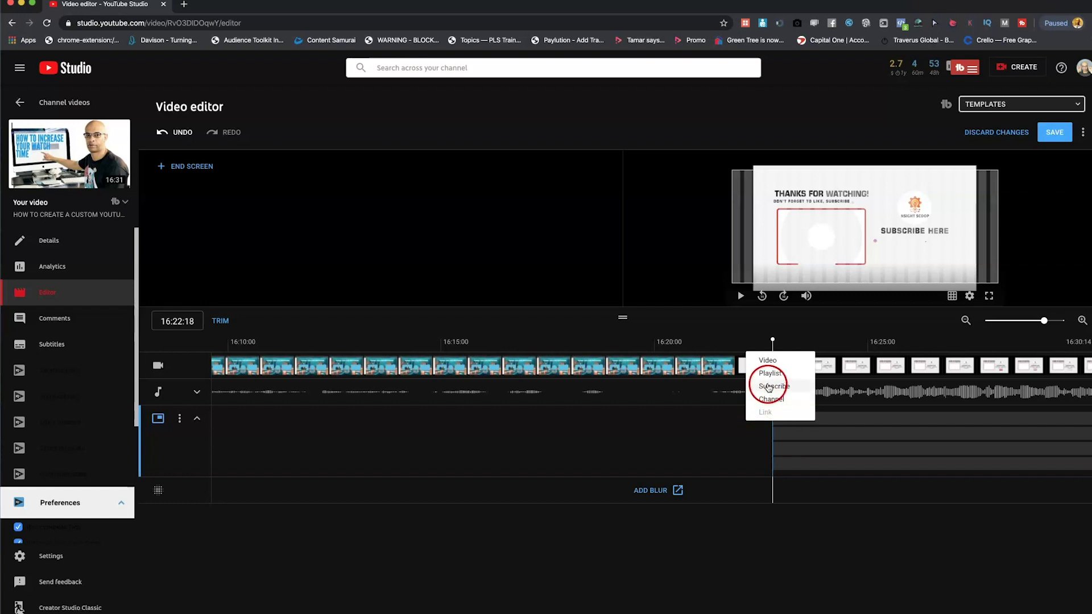
{"action": "left_click", "coordinate": [766, 361]}
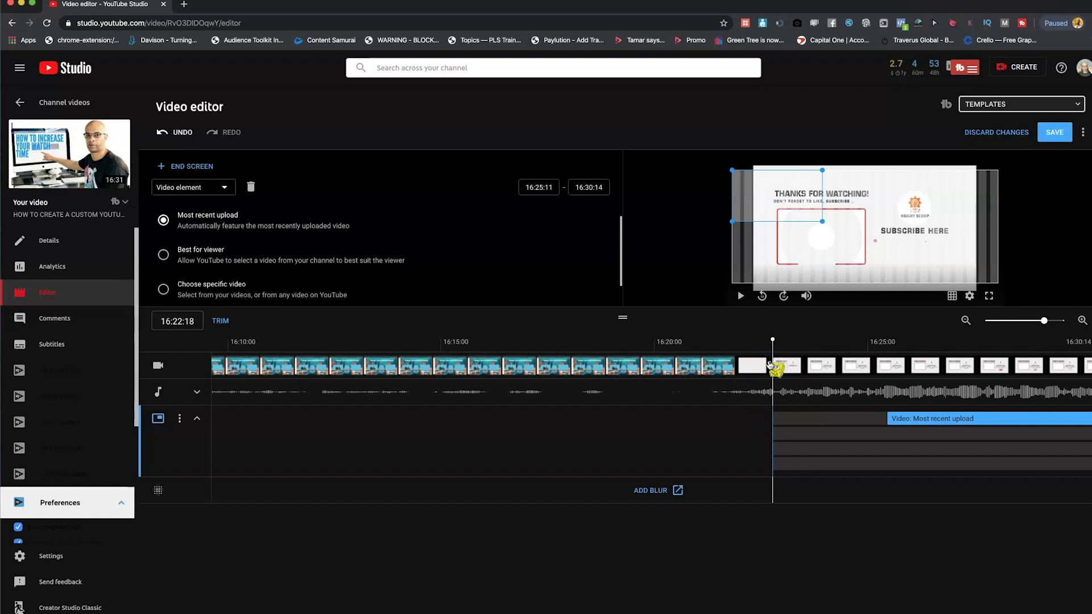
{"action": "left_click_drag", "start_coordinate": [734, 183], "coordinate": [769, 238]}
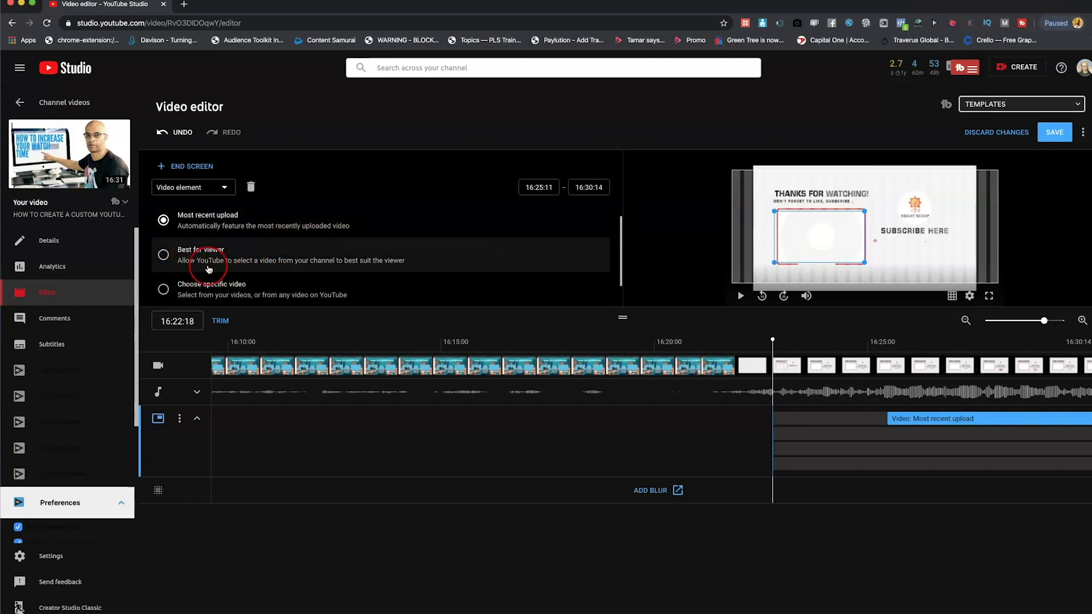
- Assign the 'HOW TO GET MORE VIEWS' video and start the element at 16:22:18
{"action": "left_click", "coordinate": [164, 290]}
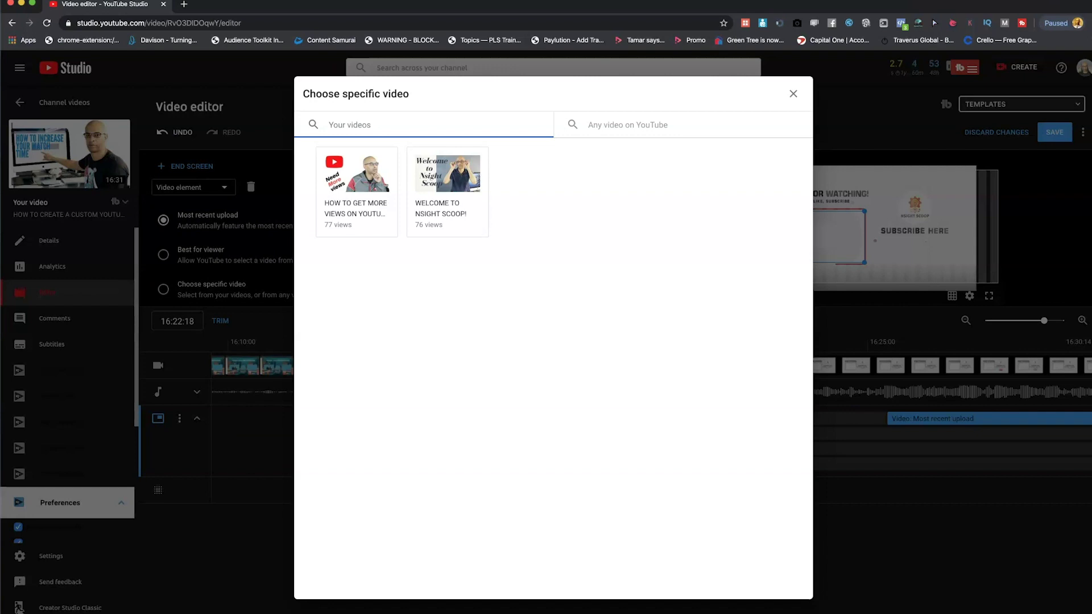
{"action": "left_click", "coordinate": [387, 236]}
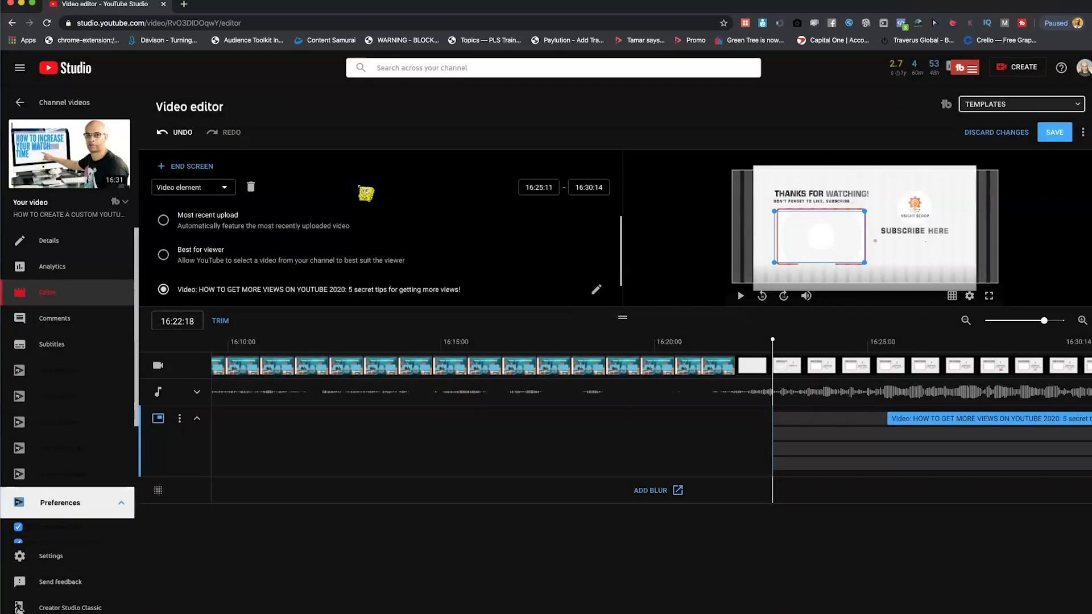
{"action": "left_click_drag", "start_coordinate": [838, 228], "coordinate": [840, 227]}
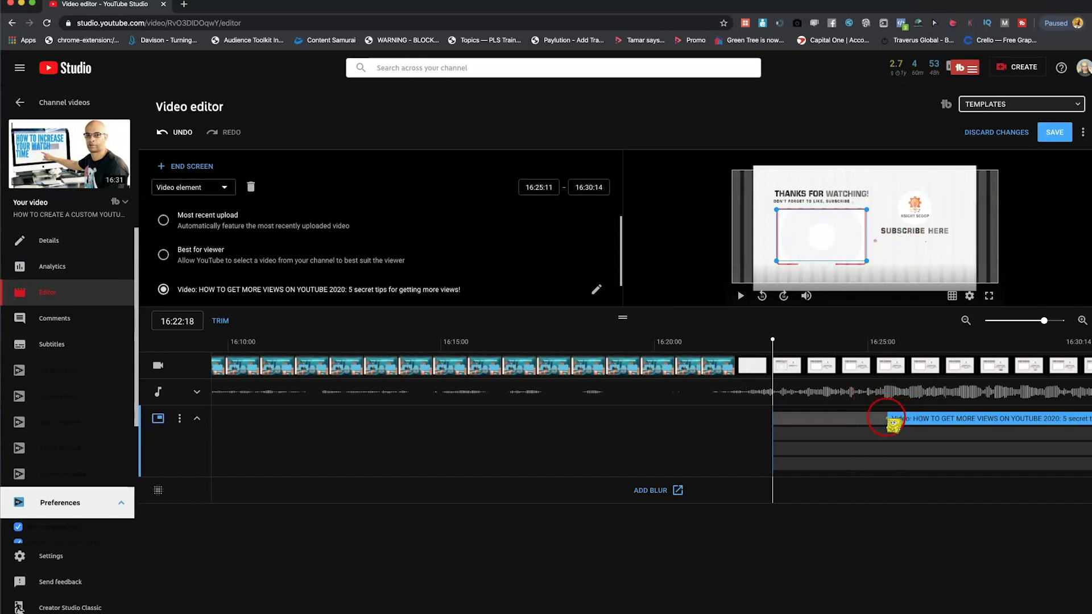
{"action": "left_click_drag", "start_coordinate": [888, 418], "coordinate": [772, 424]}
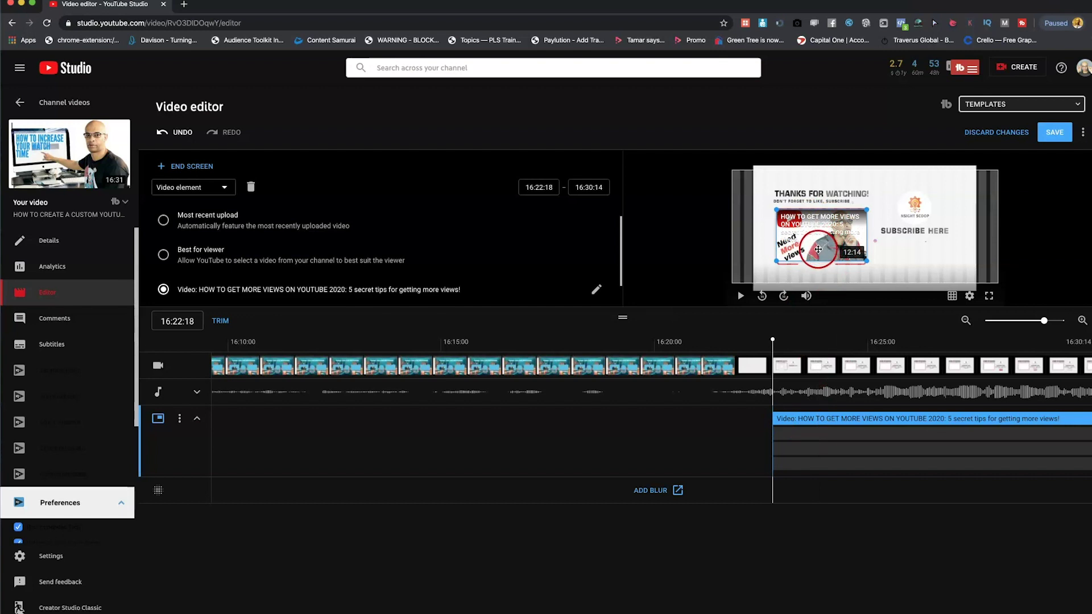
{"action": "left_click", "coordinate": [797, 434]}
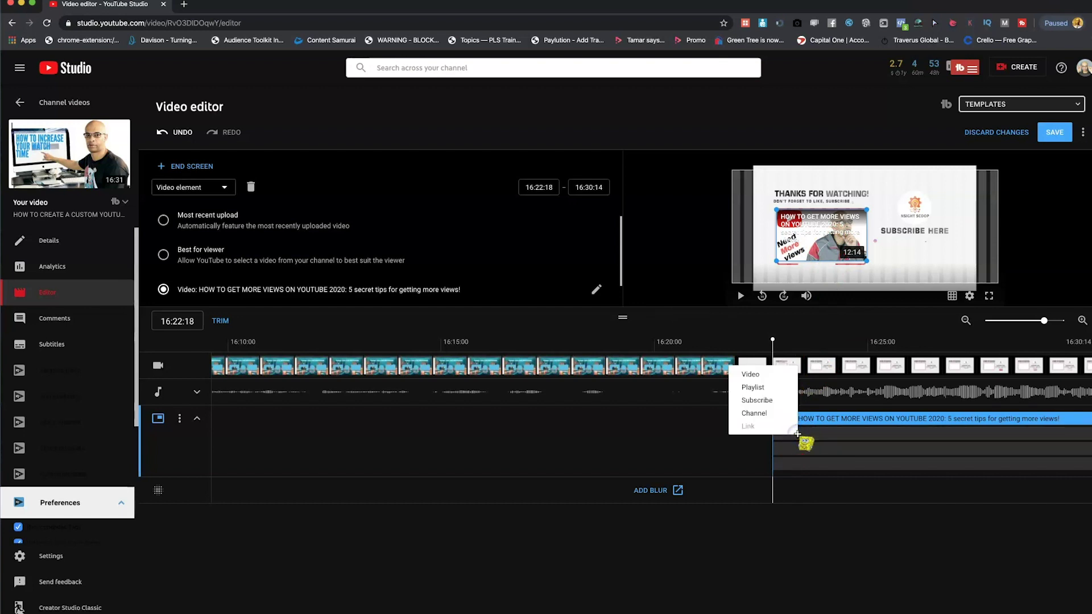
- Add a subscribe element on the Subscribe here area, starting at 16:22:18
{"action": "left_click", "coordinate": [766, 402]}
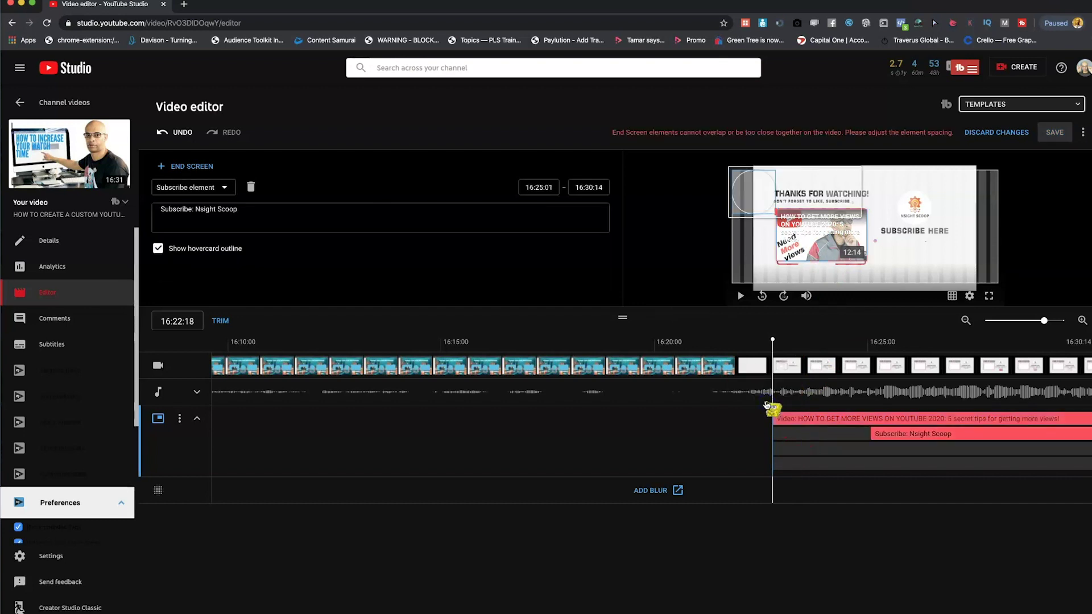
{"action": "left_click_drag", "start_coordinate": [756, 194], "coordinate": [918, 213]}
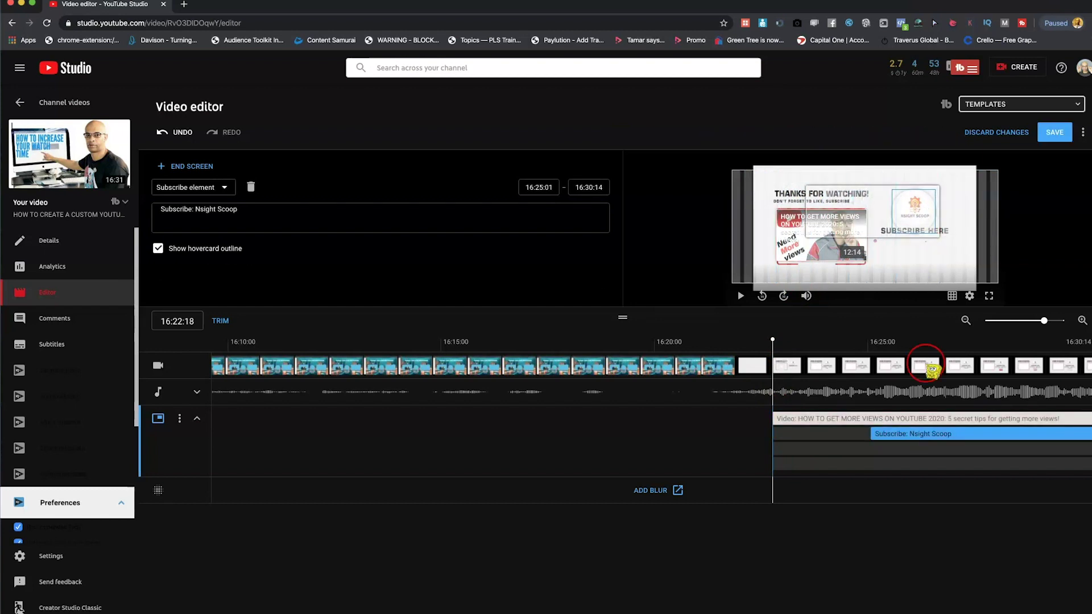
{"action": "left_click_drag", "start_coordinate": [866, 433], "coordinate": [772, 433]}
- Reposition the subscribe element over Subscribe here until the overlap warning clears
{"action": "left_click", "coordinate": [904, 220]}
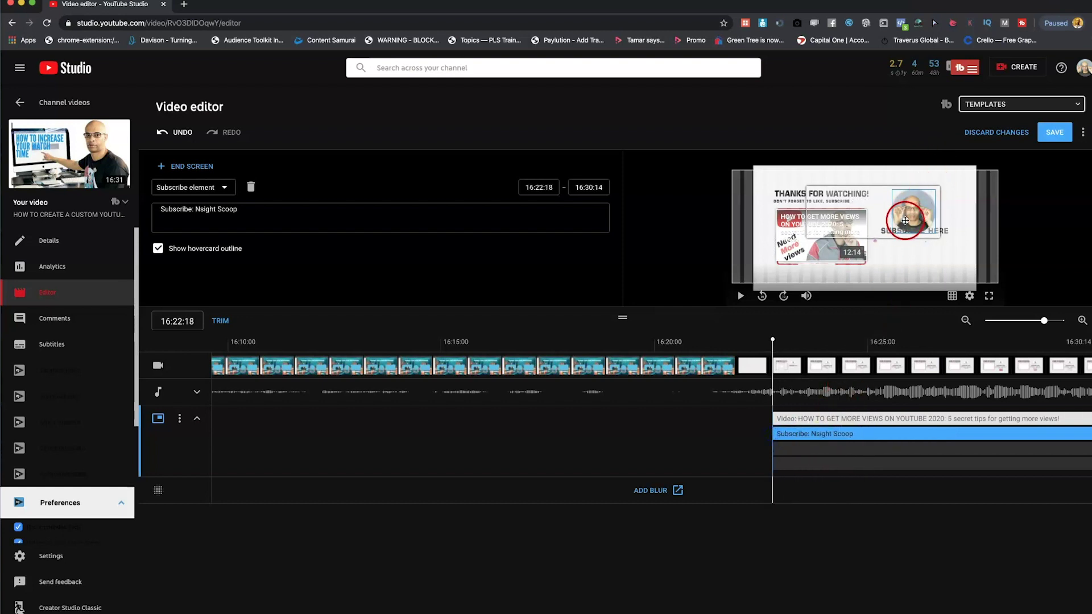
{"action": "left_click_drag", "start_coordinate": [903, 220], "coordinate": [908, 214]}
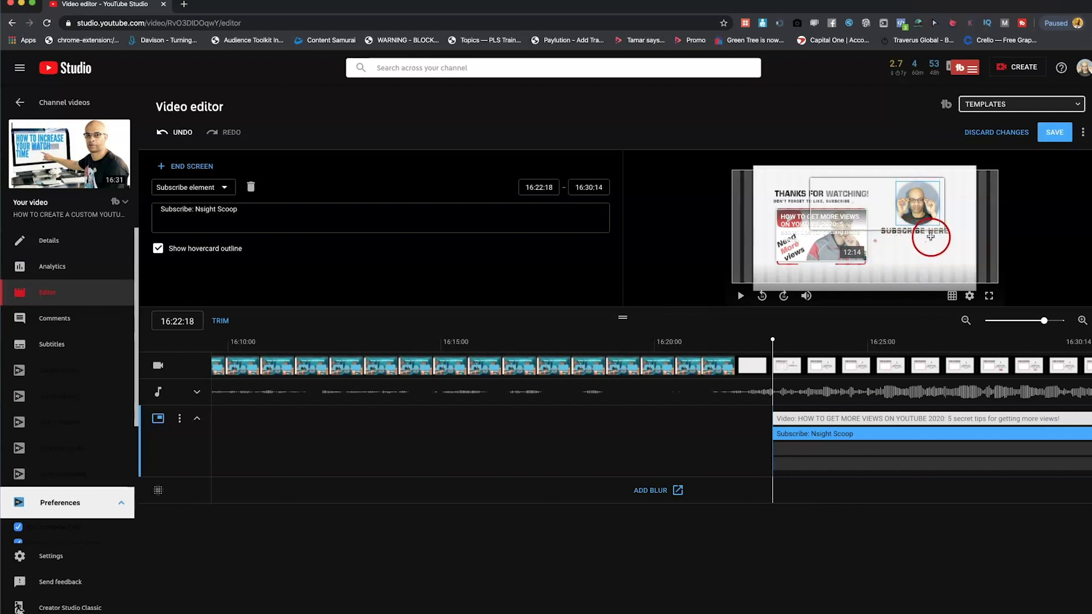
{"action": "left_click_drag", "start_coordinate": [926, 212], "coordinate": [822, 249]}
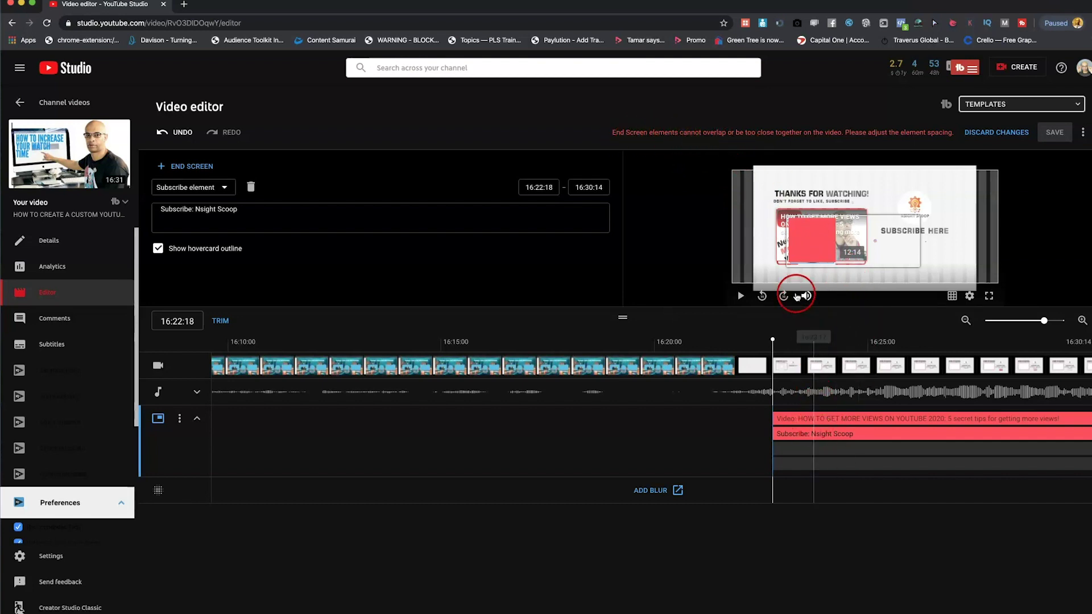
{"action": "left_click_drag", "start_coordinate": [812, 240], "coordinate": [915, 203]}
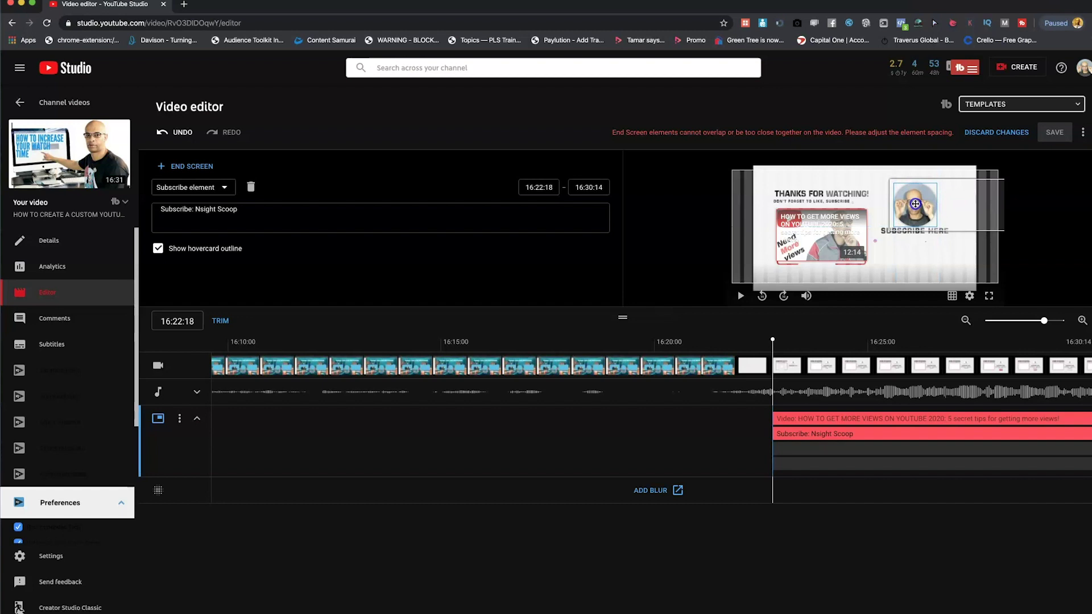
{"action": "left_click_drag", "start_coordinate": [916, 206], "coordinate": [917, 207]}
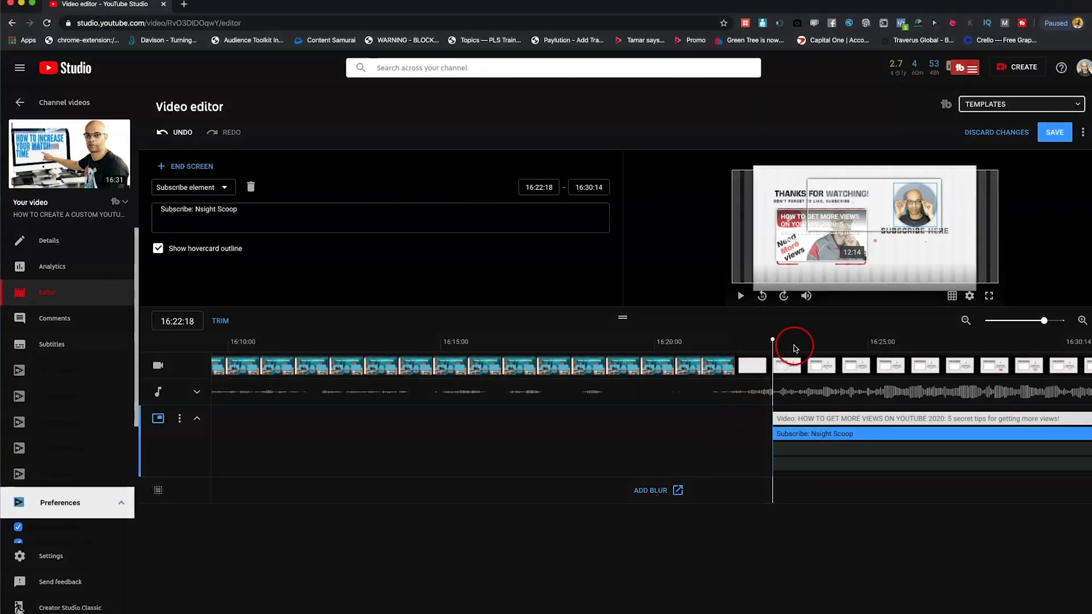
- Save the end screen and move the playhead back to 16:21:16
{"action": "left_click", "coordinate": [1054, 146]}
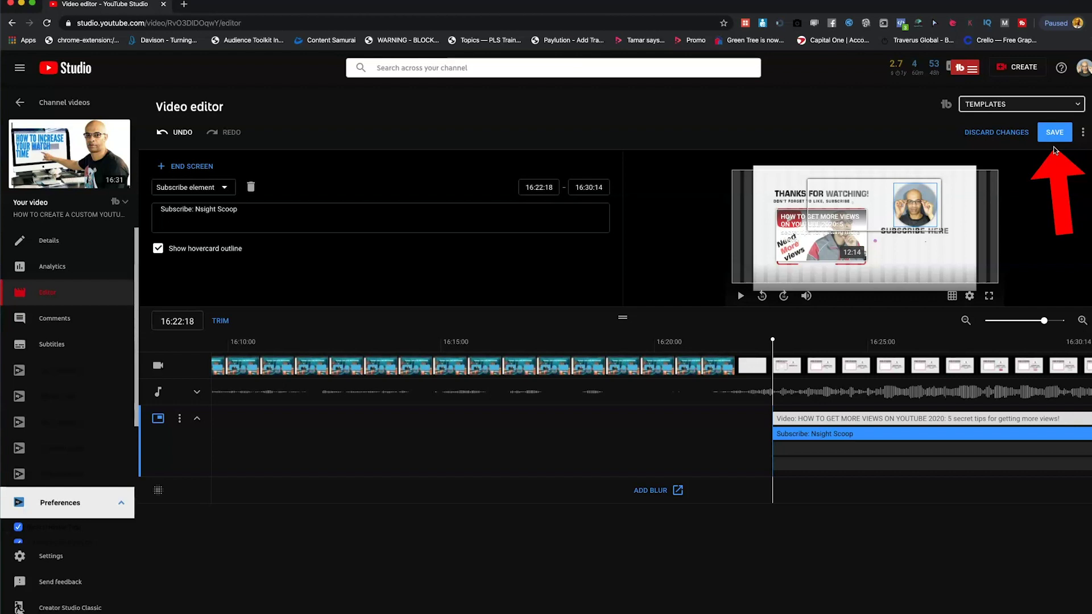
{"action": "left_click", "coordinate": [759, 292]}
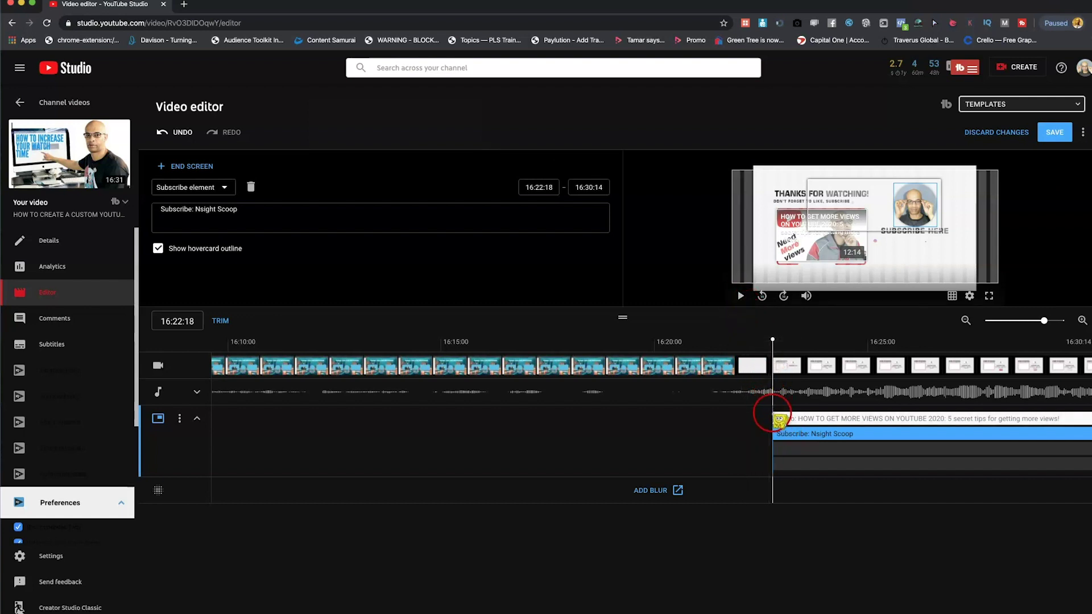
{"action": "left_click_drag", "start_coordinate": [773, 405], "coordinate": [728, 409]}
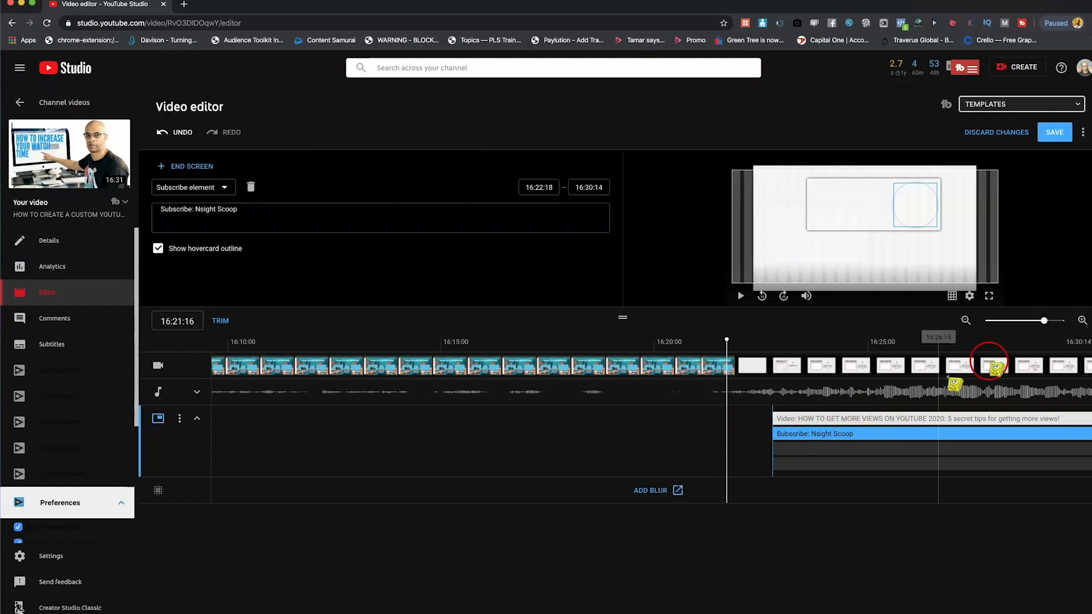
- Play the preview into the end screen to watch both elements appear
{"action": "mouse_move", "coordinate": [1034, 322]}
{"action": "left_mouse_down"}
{"action": "mouse_move", "coordinate": [1000, 318]}
{"action": "mouse_move", "coordinate": [1026, 326]}
{"action": "left_mouse_up"}
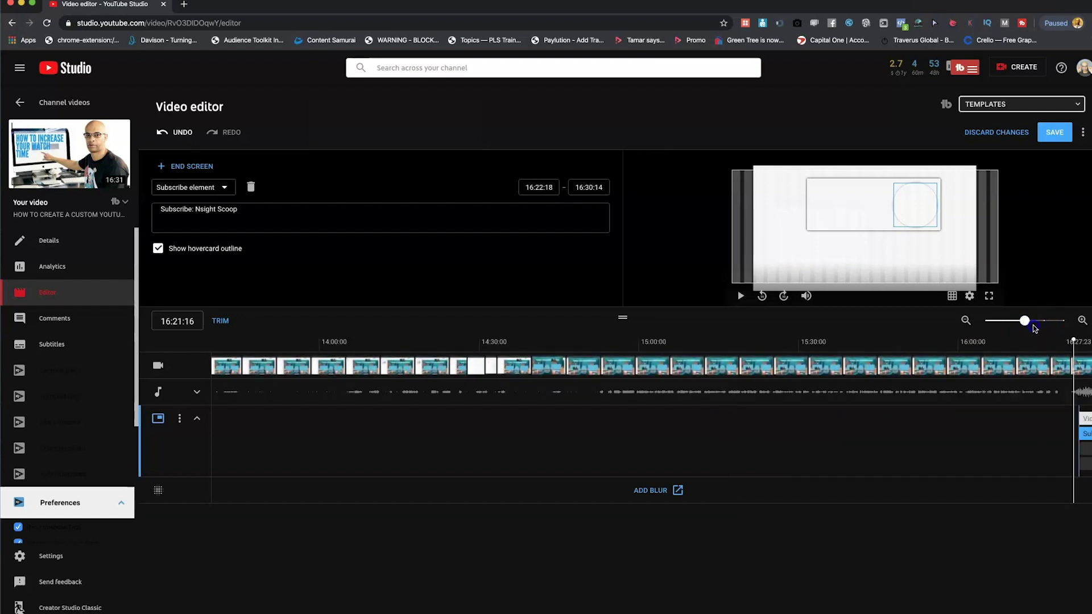
{"action": "left_click", "coordinate": [1036, 325]}
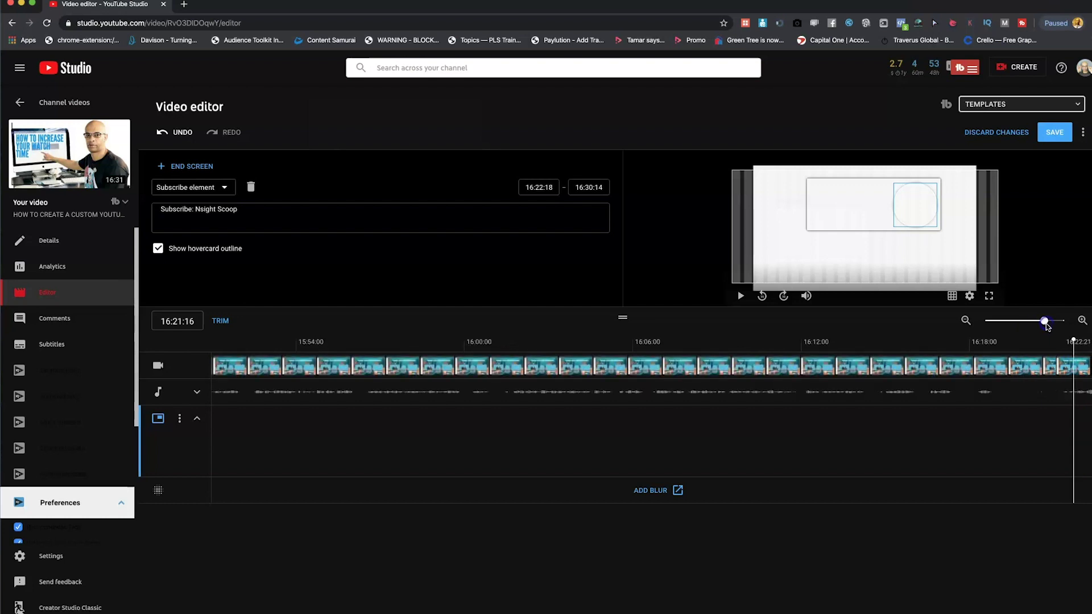
{"action": "left_click_drag", "start_coordinate": [1045, 323], "coordinate": [1052, 324]}
{"action": "left_click", "coordinate": [740, 296]}
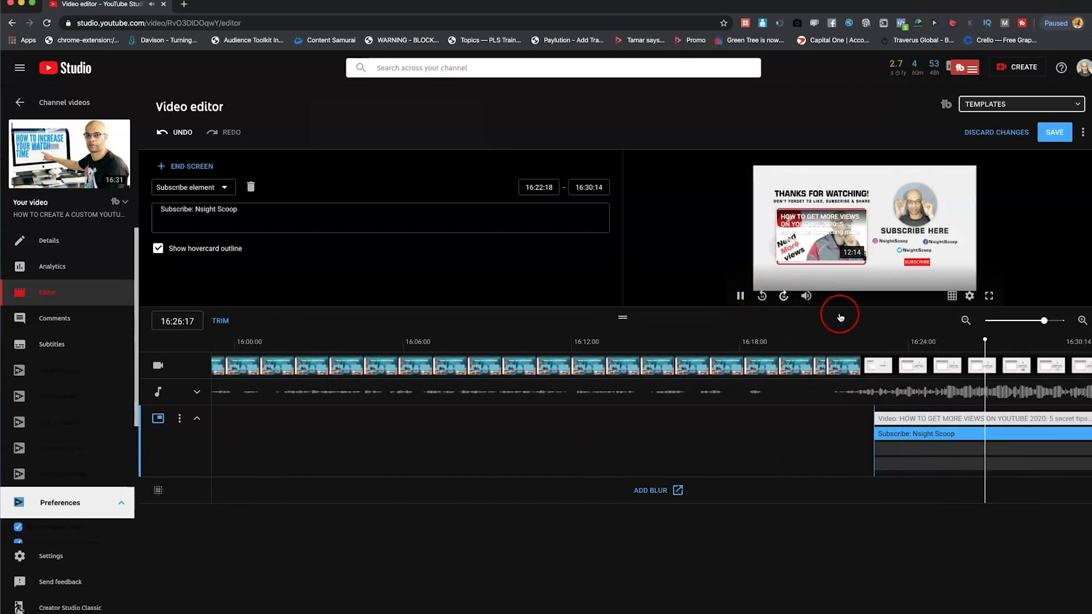
- Pause the preview and save the end screen edits in the video editor
{"action": "left_click", "coordinate": [740, 296]}
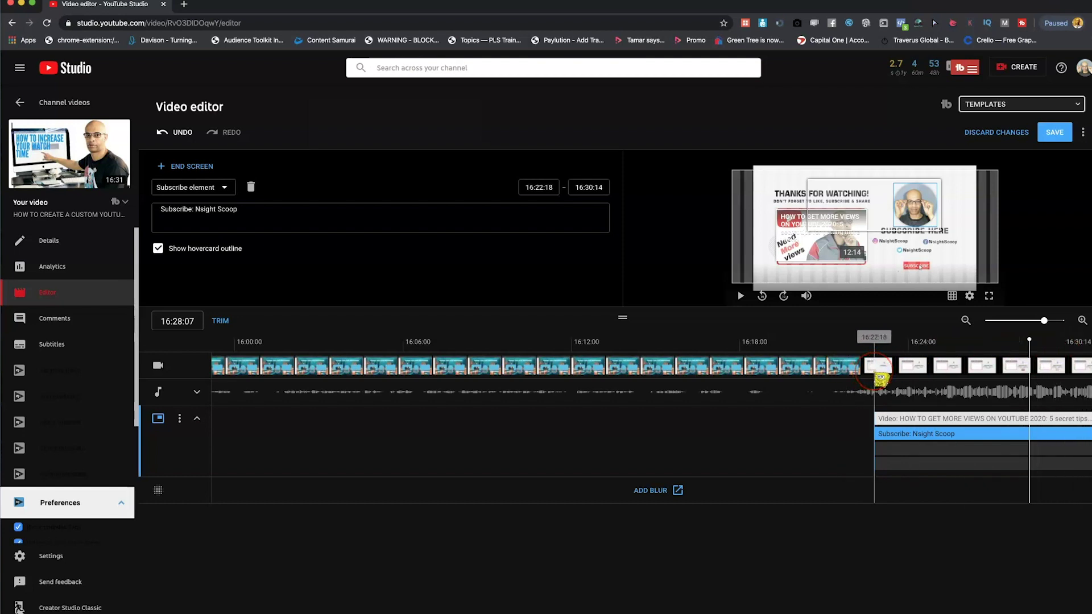
{"action": "left_click", "coordinate": [866, 369]}
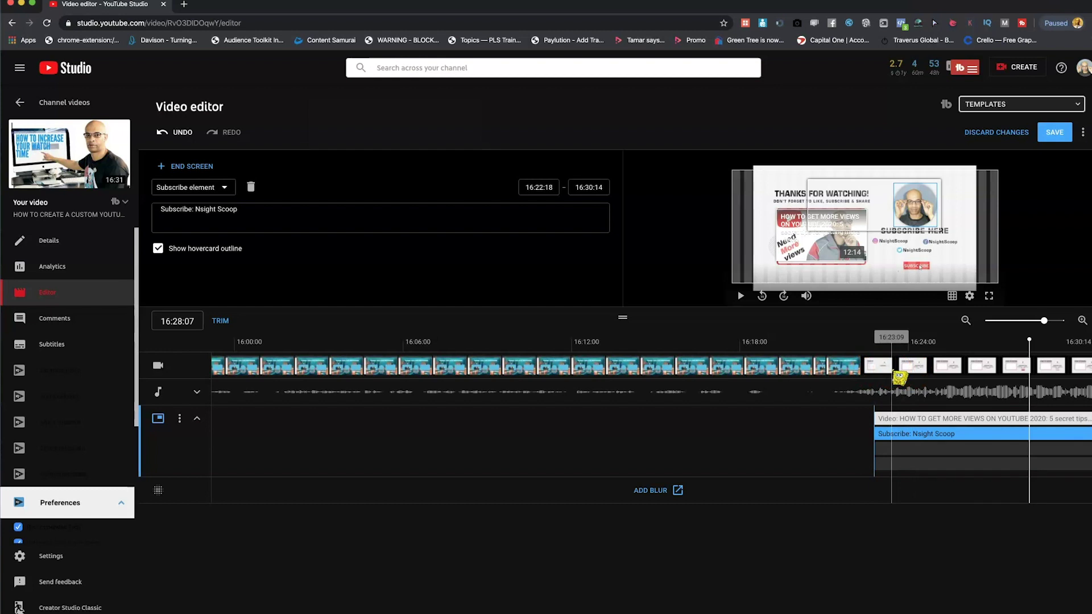
{"action": "left_click", "coordinate": [700, 365]}
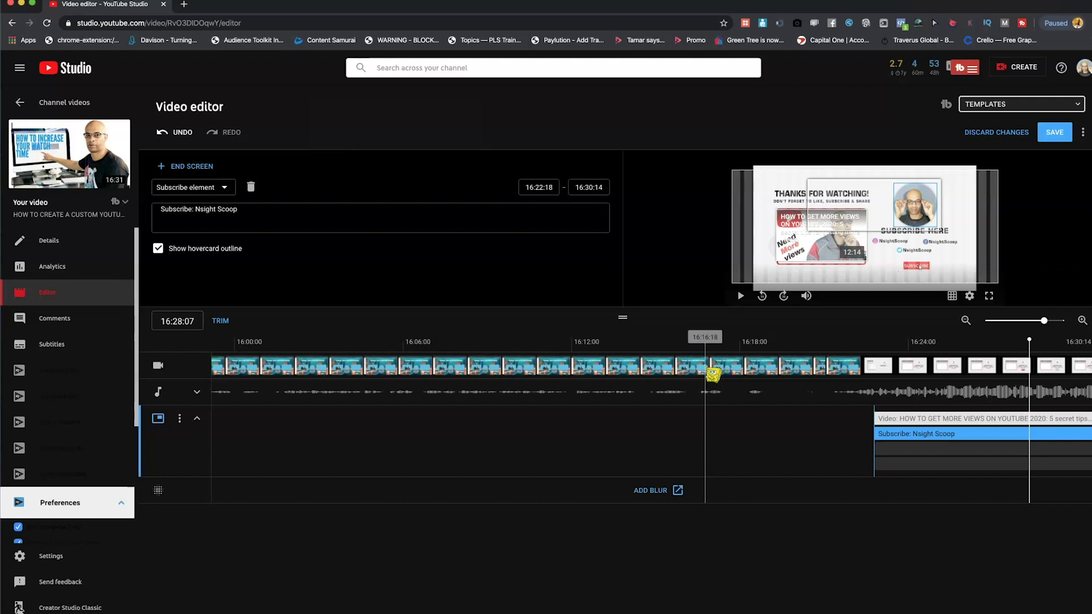
{"action": "left_click", "coordinate": [1055, 133]}
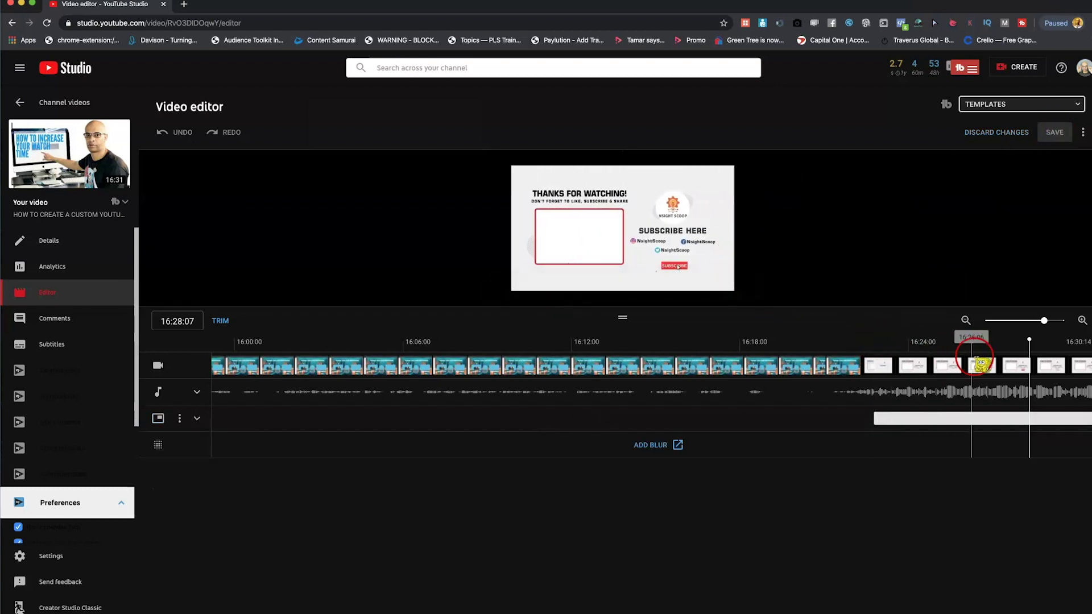
- Replay the video from the point where the end screen begins
{"action": "left_click_drag", "start_coordinate": [1030, 341], "coordinate": [874, 351]}
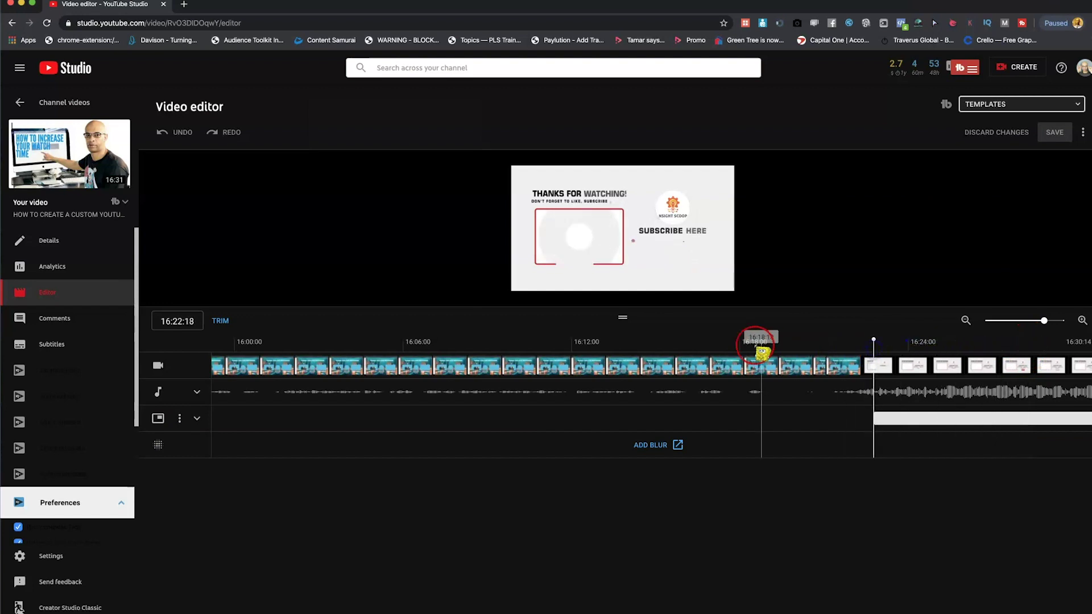
{"action": "mouse_move", "coordinate": [558, 231]}
{"action": "left_click", "coordinate": [498, 296]}
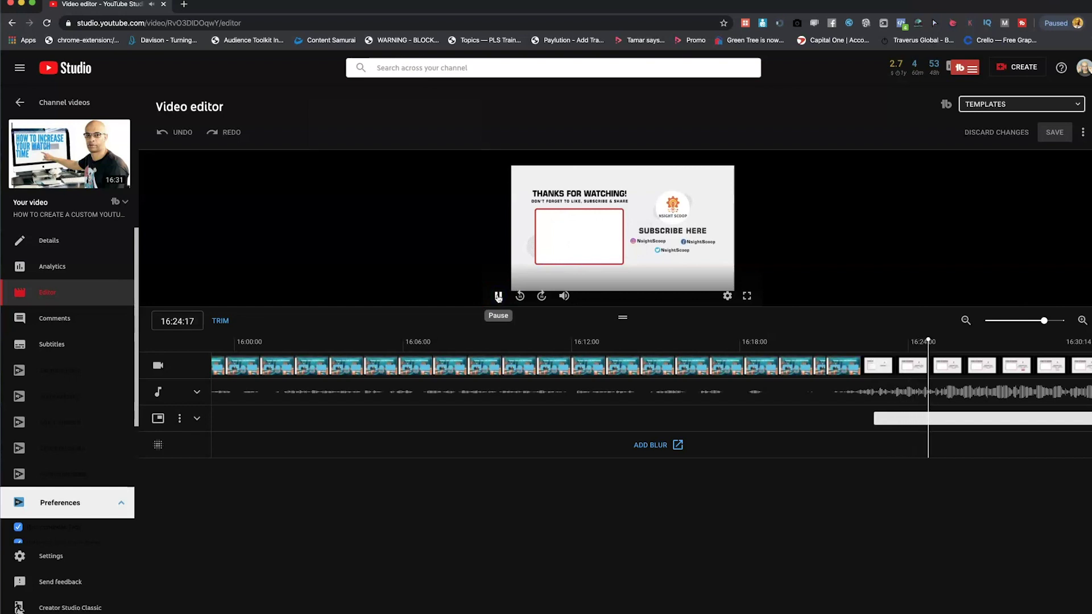
- Reopen the end screen editor and scrub playback back to where the end screen fades in
{"action": "left_click", "coordinate": [895, 419]}
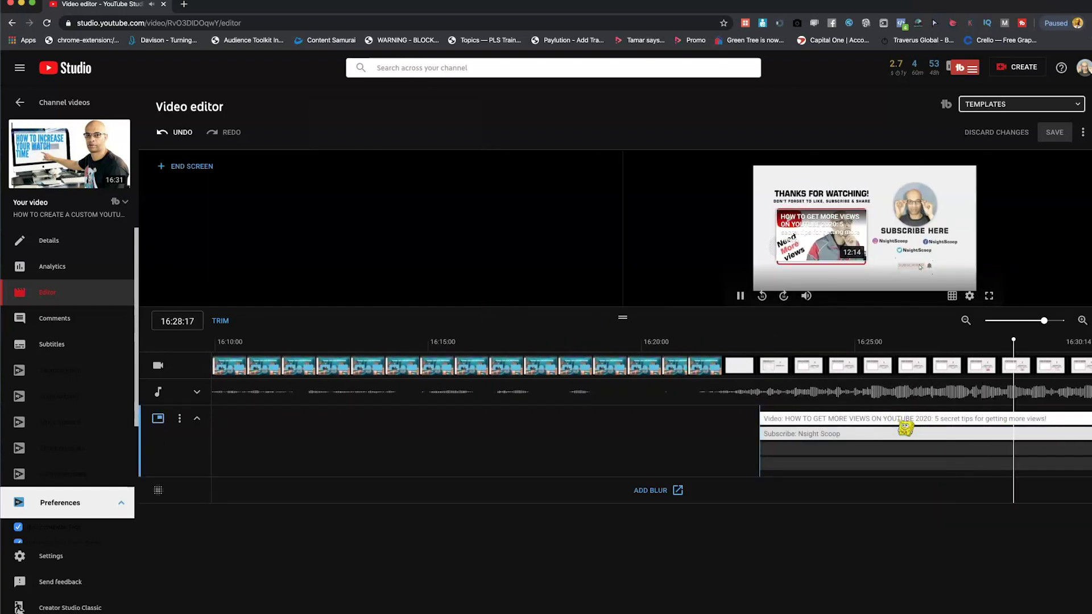
{"action": "left_click_drag", "start_coordinate": [851, 434], "coordinate": [706, 434]}
{"action": "left_click", "coordinate": [763, 429]}
{"action": "left_click", "coordinate": [849, 462]}
{"action": "left_click", "coordinate": [709, 462]}
{"action": "left_click", "coordinate": [721, 421]}
{"action": "left_click", "coordinate": [740, 296]}
{"action": "left_click", "coordinate": [778, 340]}
{"action": "left_click_drag", "start_coordinate": [778, 340], "coordinate": [713, 340]}
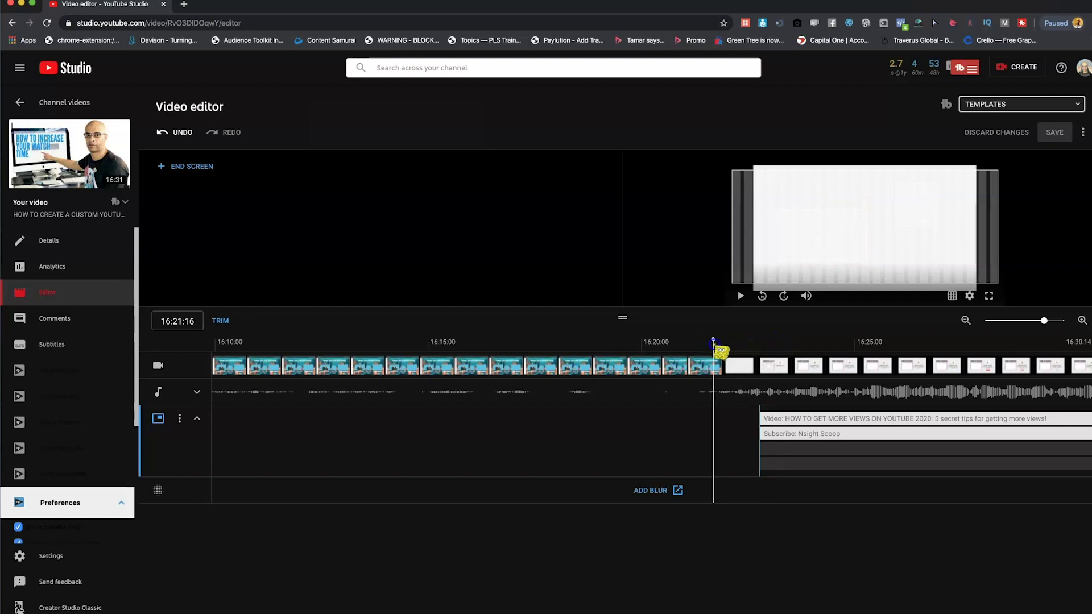
- Confirm the 16:22:18 start time and the video element placement, then save the end screen
{"action": "left_click", "coordinate": [760, 451]}
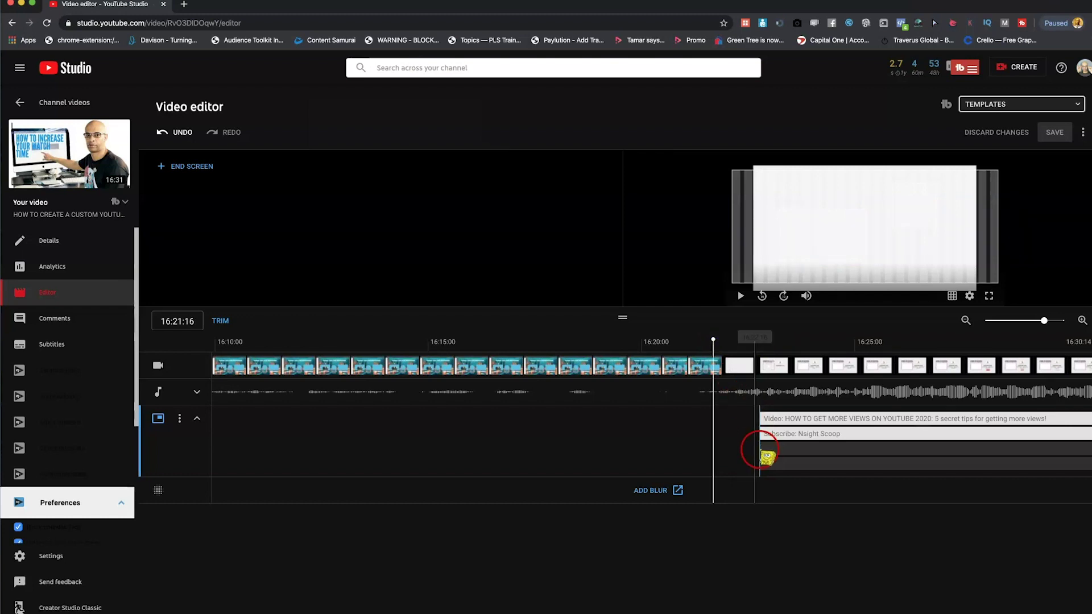
{"action": "left_click", "coordinate": [761, 452]}
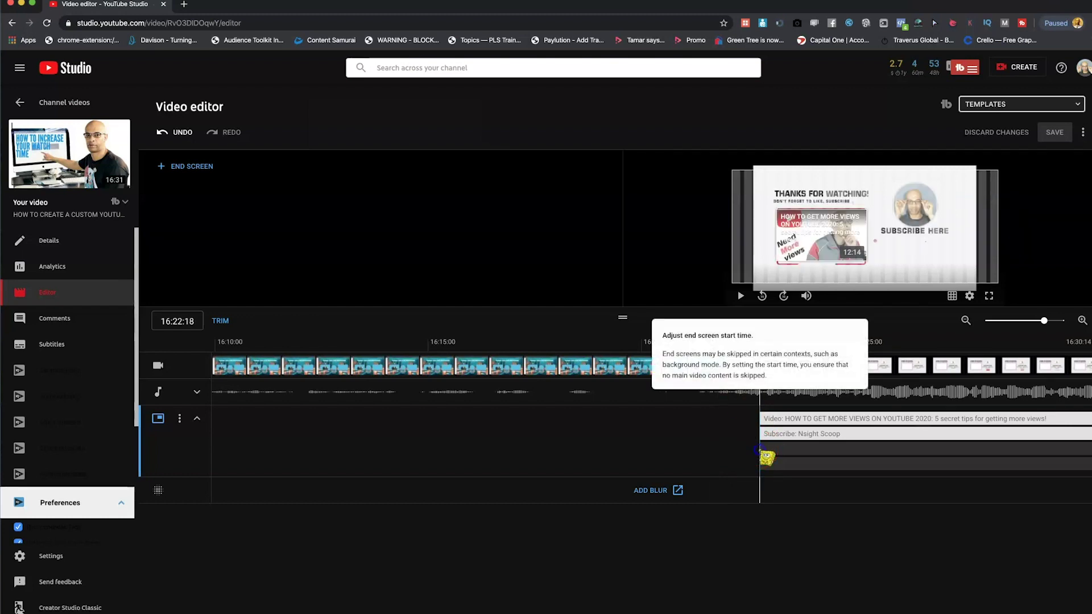
{"action": "left_click_drag", "start_coordinate": [882, 261], "coordinate": [846, 244]}
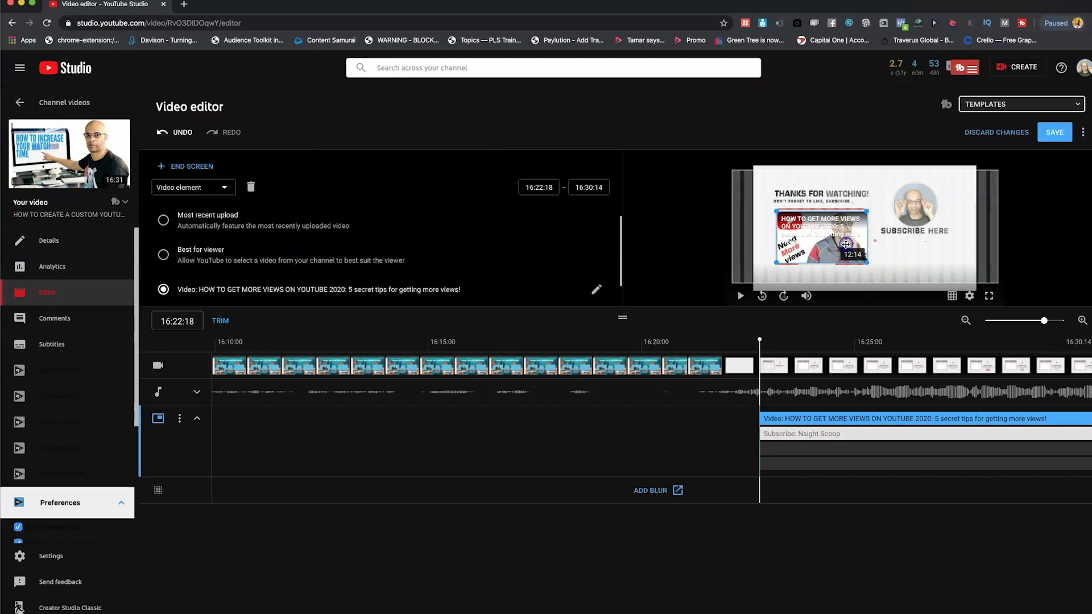
{"action": "left_click_drag", "start_coordinate": [805, 214], "coordinate": [805, 214]}
{"action": "left_click", "coordinate": [1054, 131]}
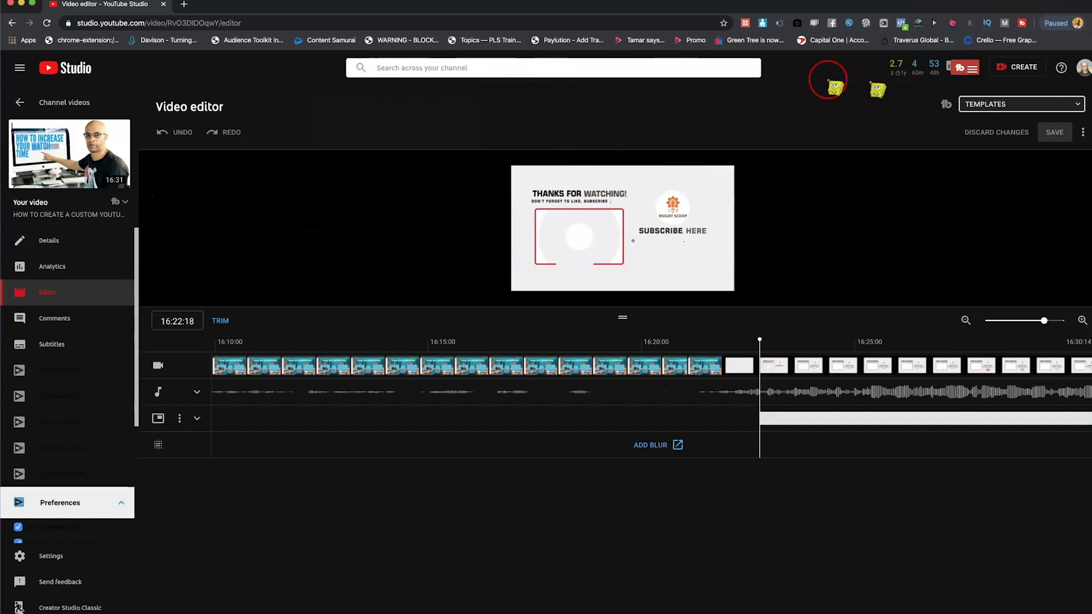
- Go to the channel page and open the custom end screen tutorial video
{"action": "left_click", "coordinate": [1084, 68]}
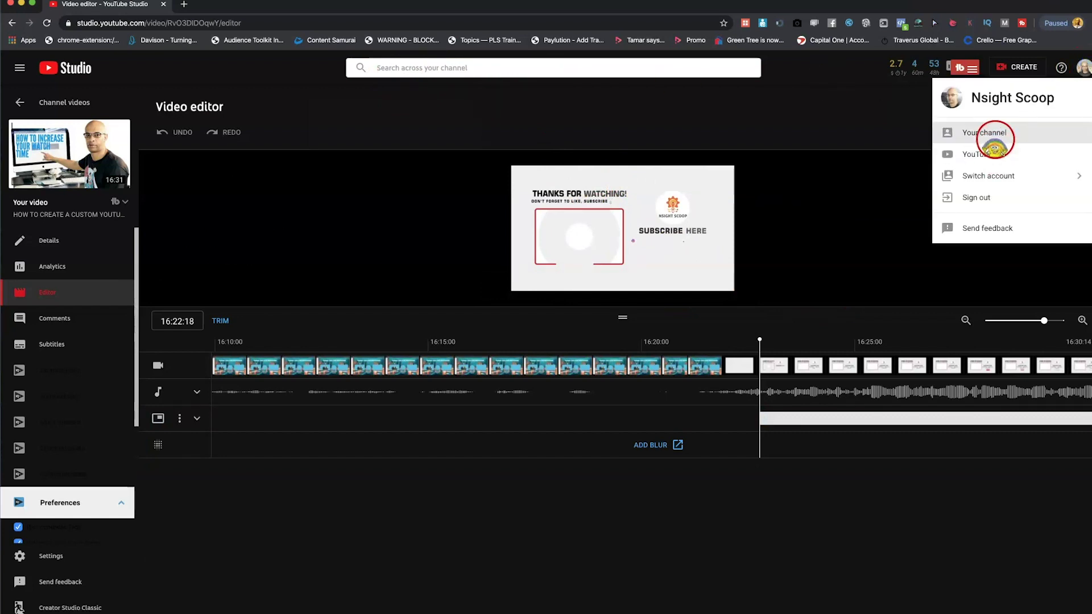
{"action": "left_click", "coordinate": [994, 142]}
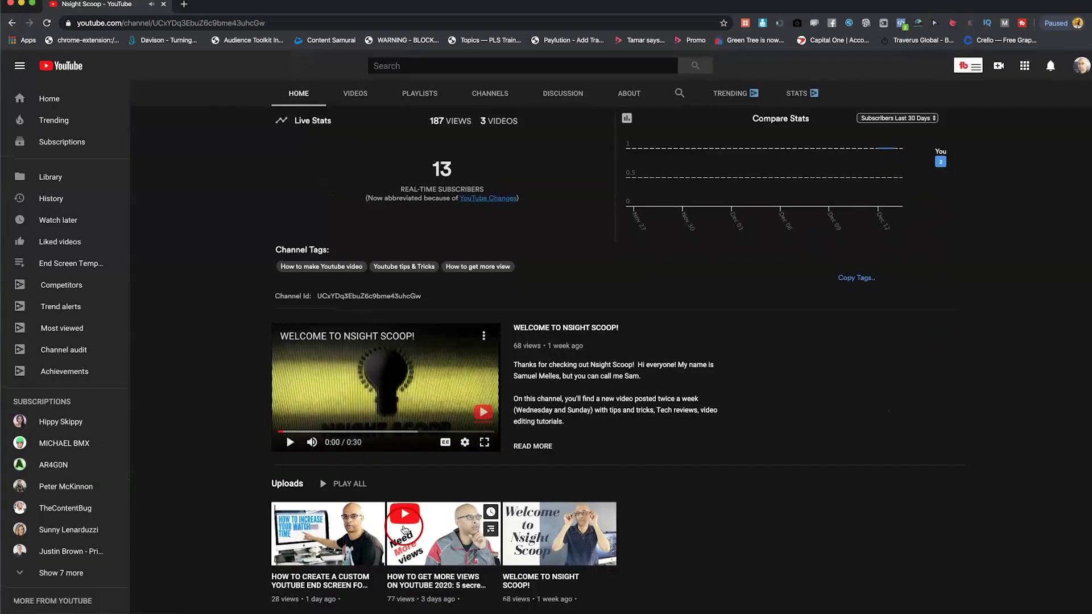
{"action": "left_click", "coordinate": [333, 534]}
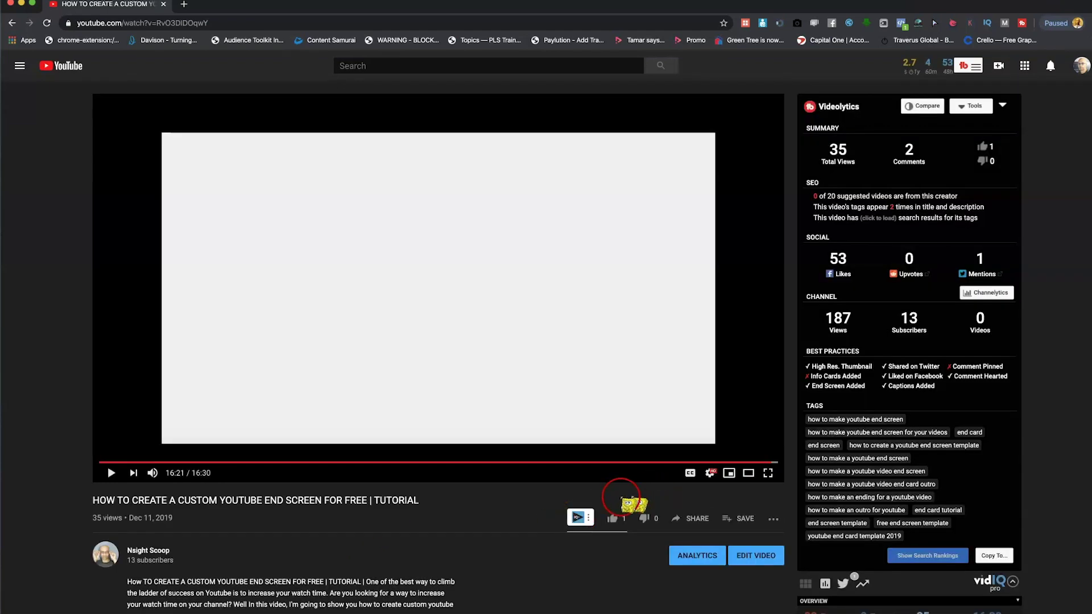